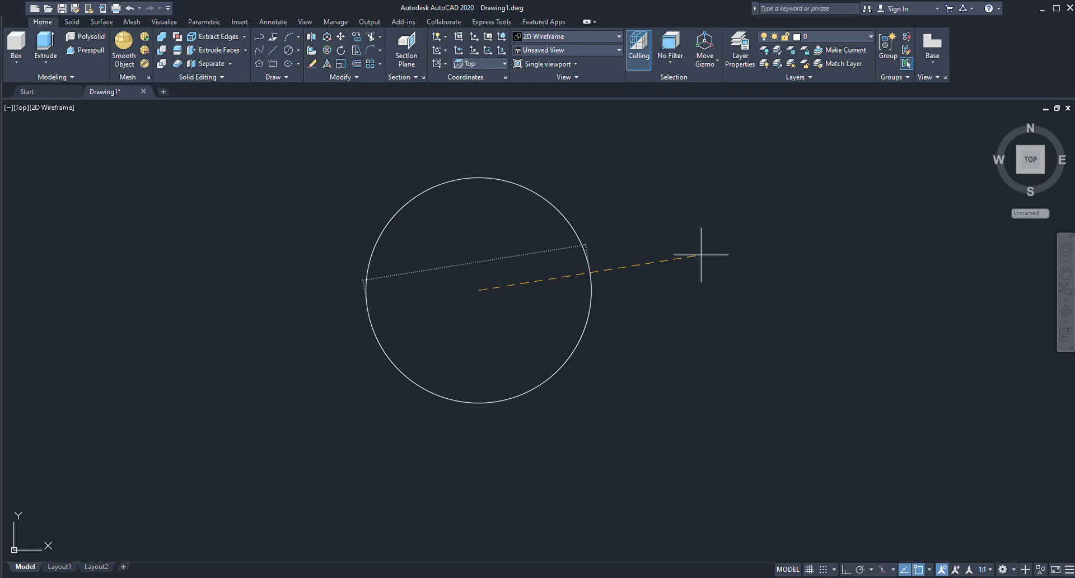
Switch to the Front view and draw a circle near the middle of the drawing area.
key(Escape)
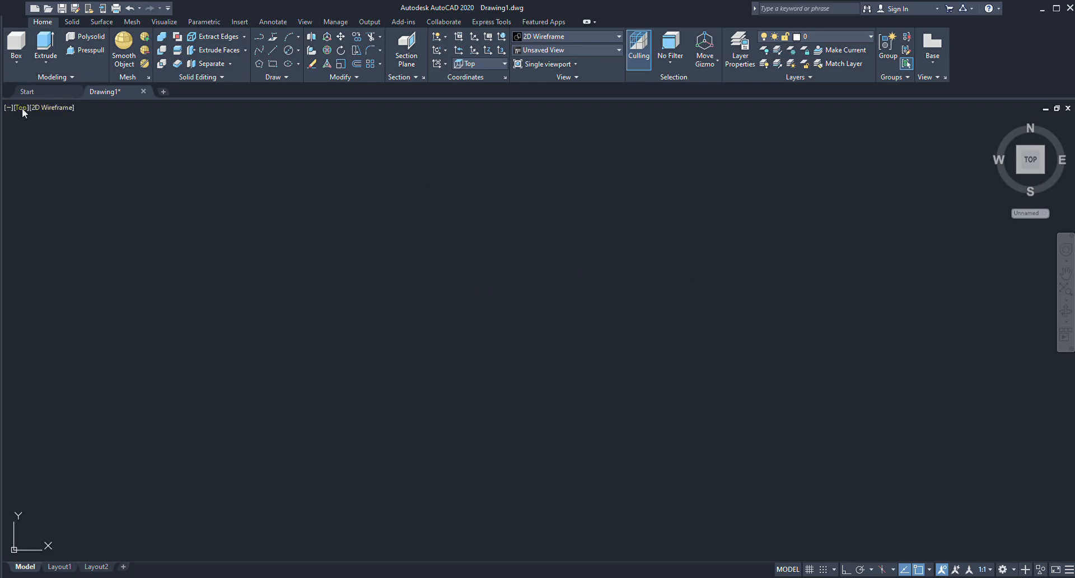
click(63, 190)
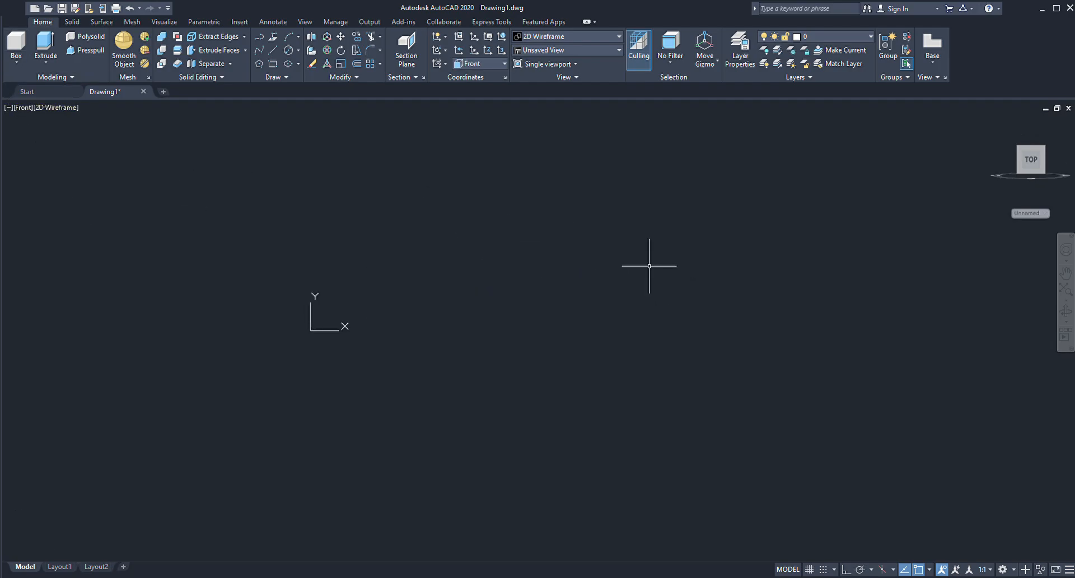
click(288, 51)
click(502, 284)
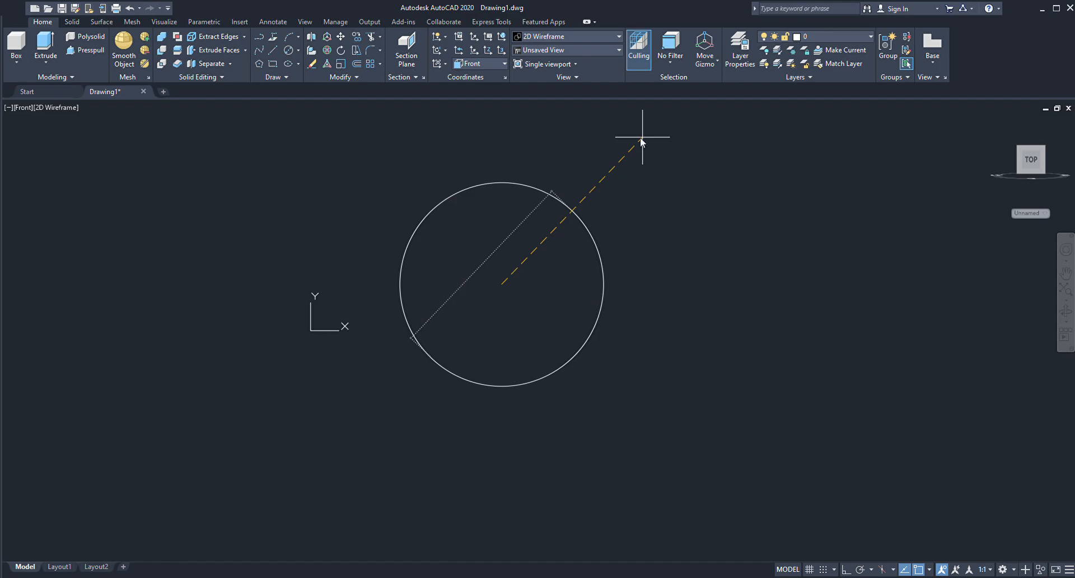
key(Return)
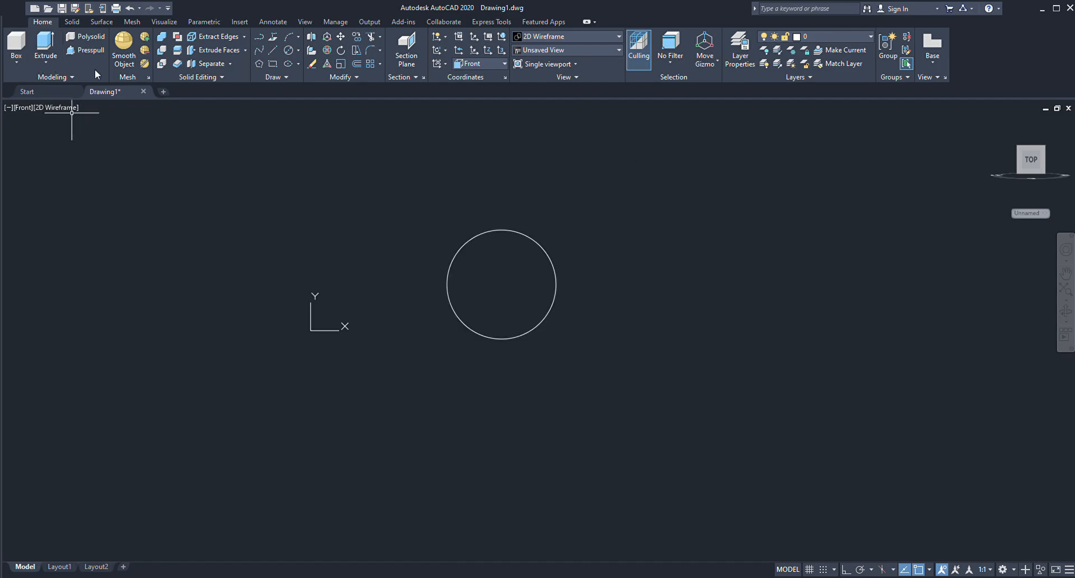
Try a concentric circle about two thirds the size of the first circle, and undo it.
click(283, 52)
click(502, 284)
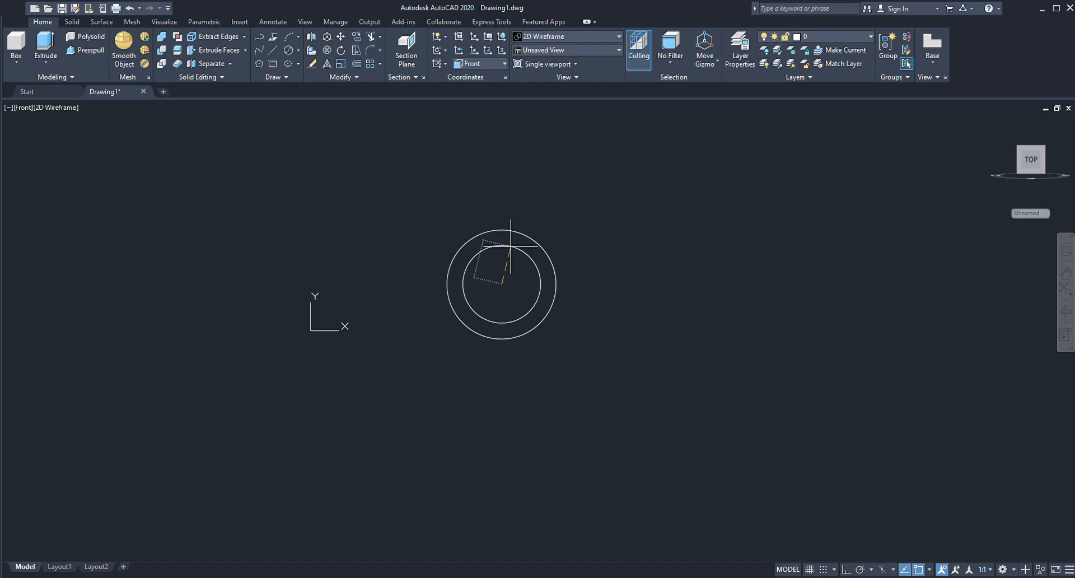
key(Return)
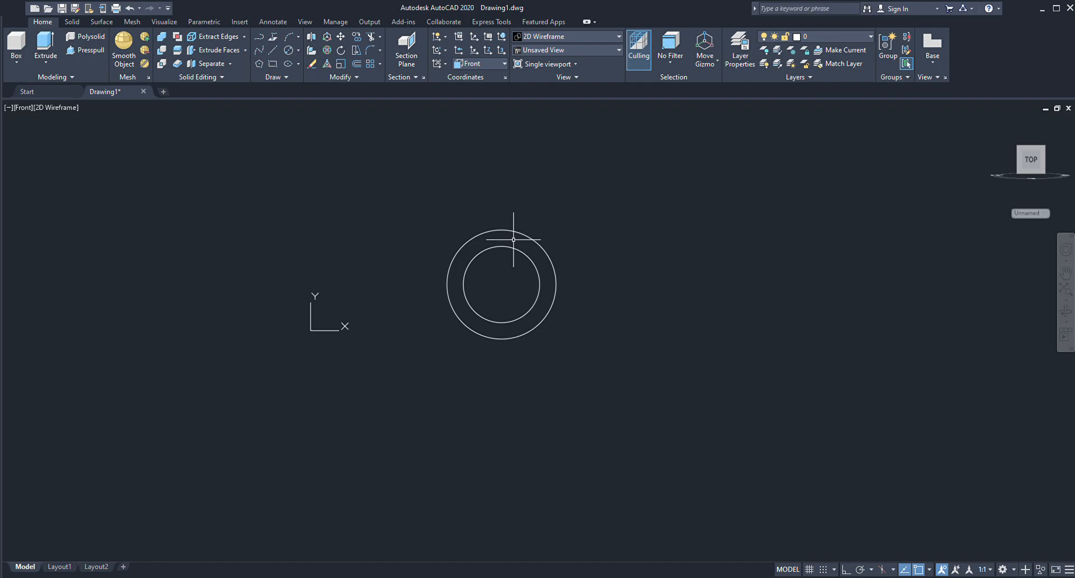
key(ctrl+z)
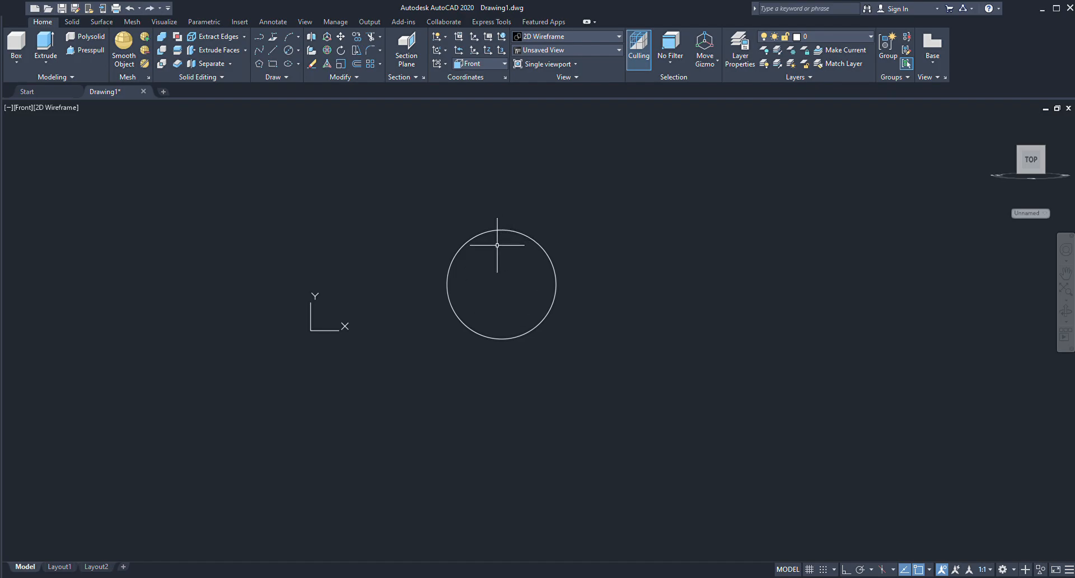
Draw two smaller circles concentric with the first circle, about one third and one eighth of its diameter.
click(288, 50)
click(501, 284)
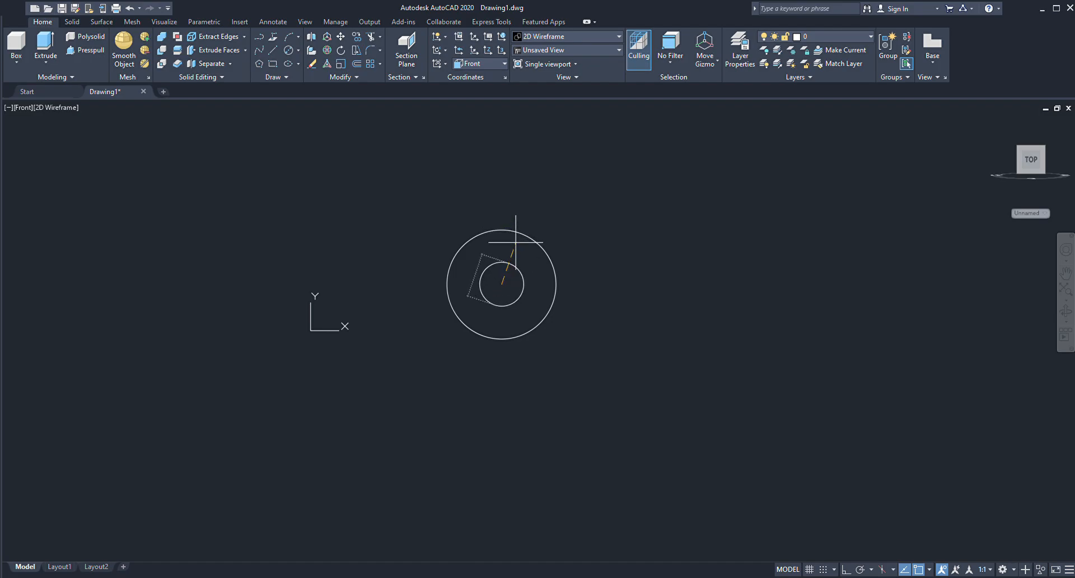
key(Return)
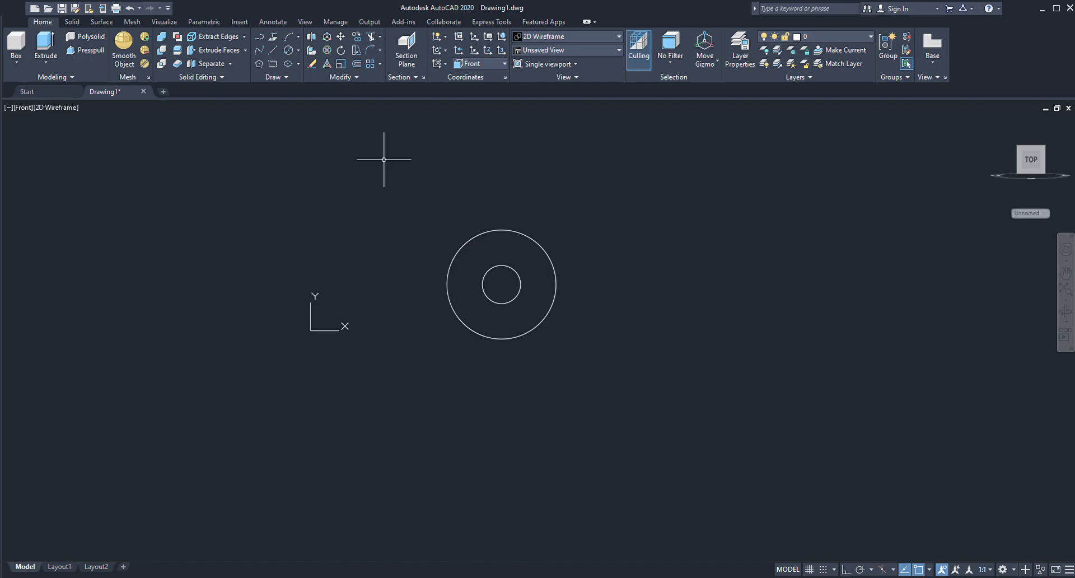
click(285, 52)
click(502, 284)
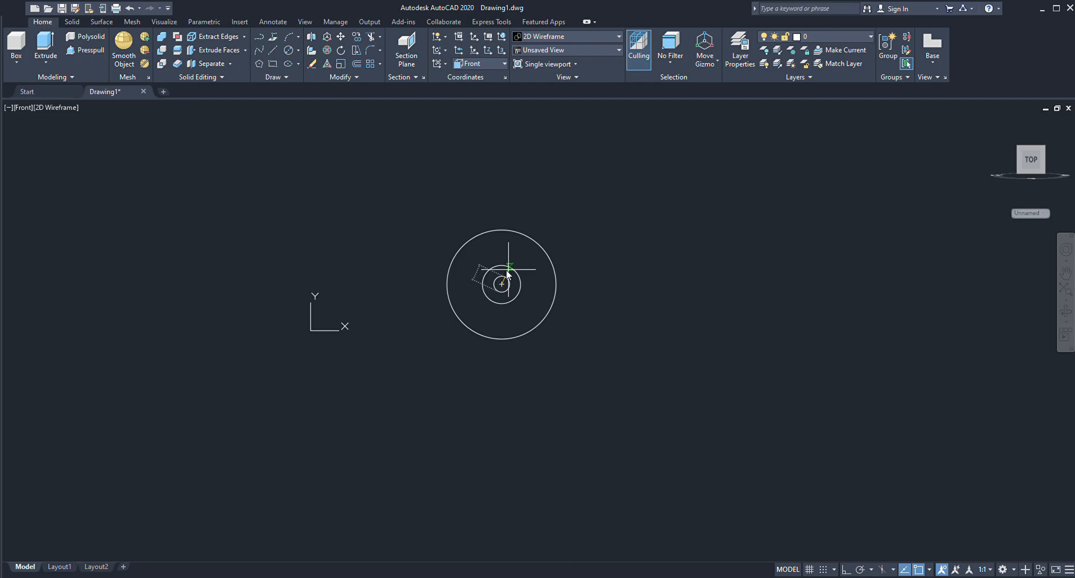
click(508, 272)
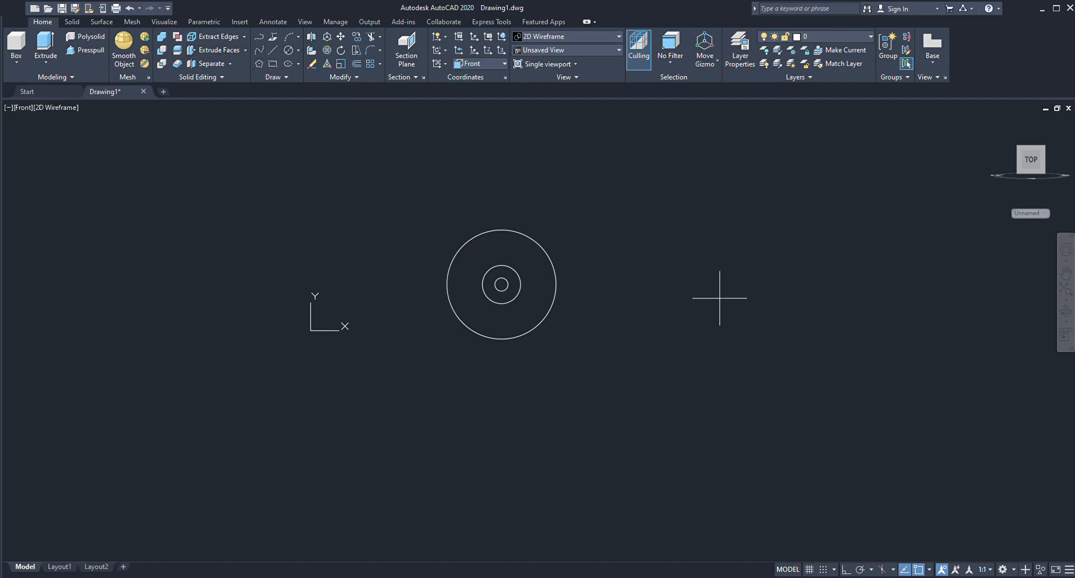
Draw a separate pair of concentric circles to the right, slightly smaller outside, with the inner circle matching the first set's middle circle.
click(727, 260)
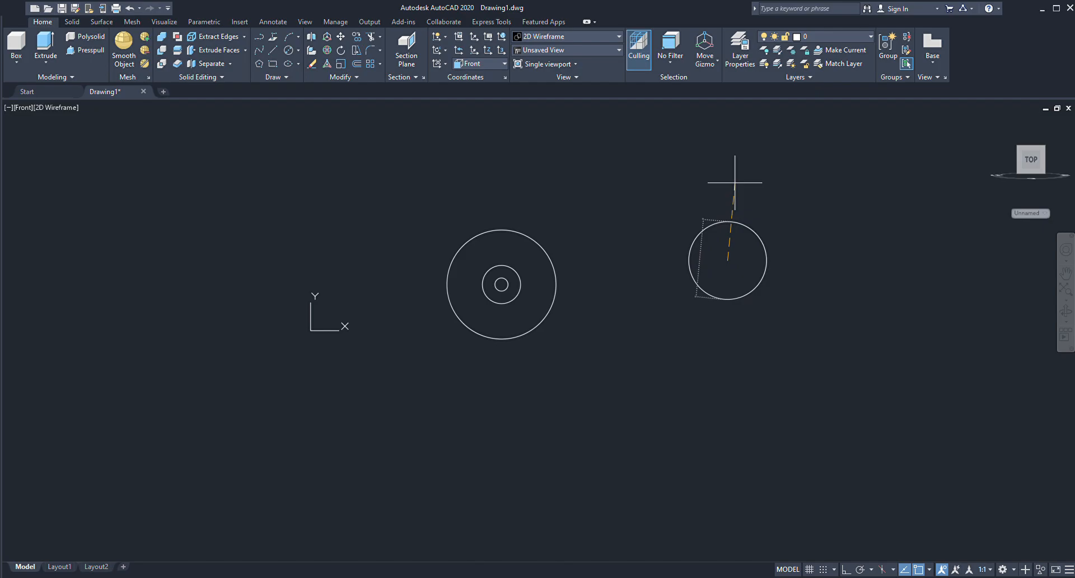
click(734, 183)
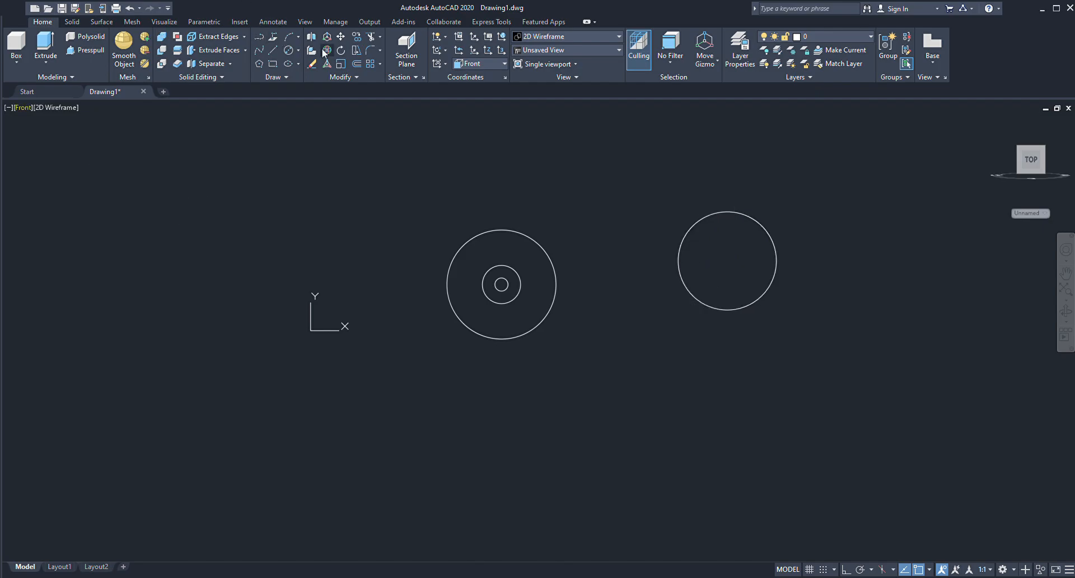
click(287, 52)
click(727, 260)
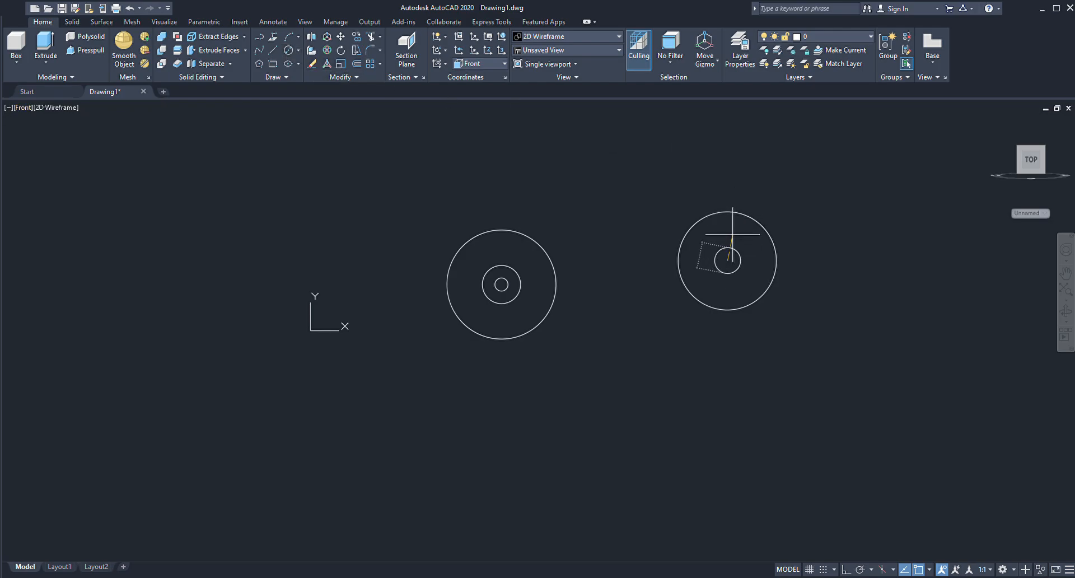
click(728, 240)
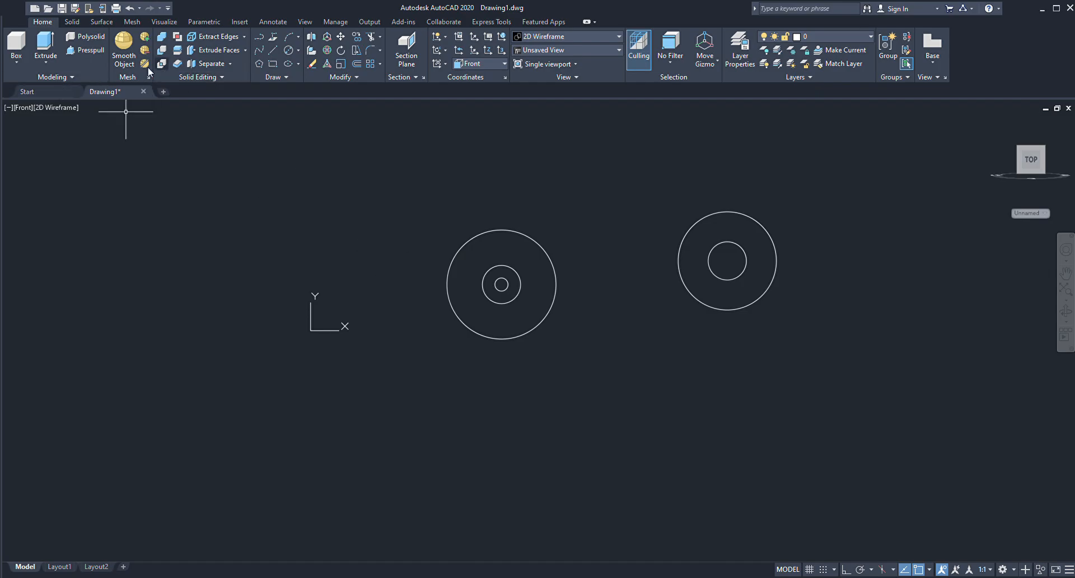
click(38, 43)
click(540, 203)
click(373, 434)
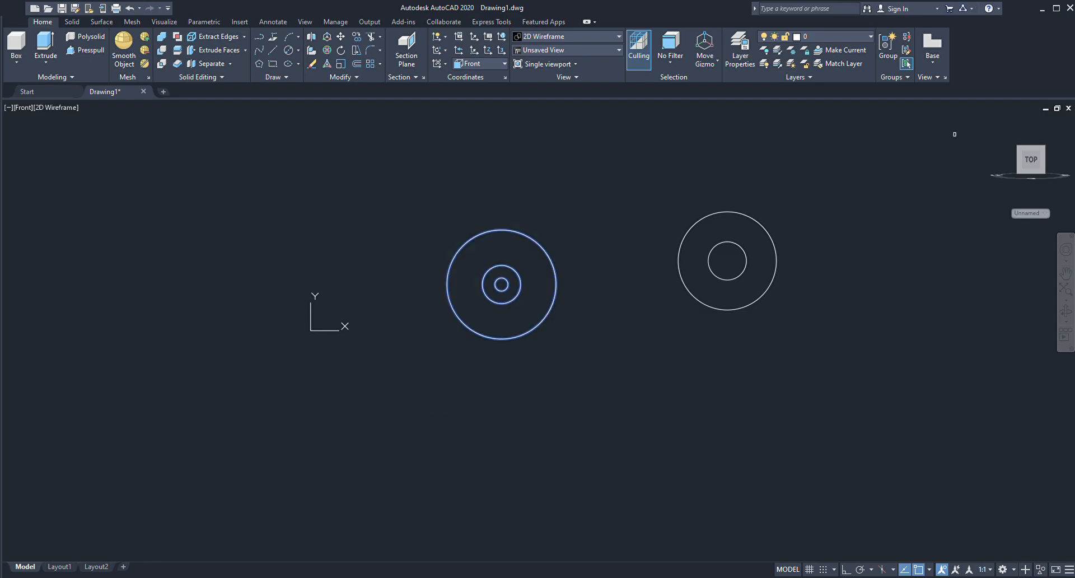
click(874, 182)
click(635, 345)
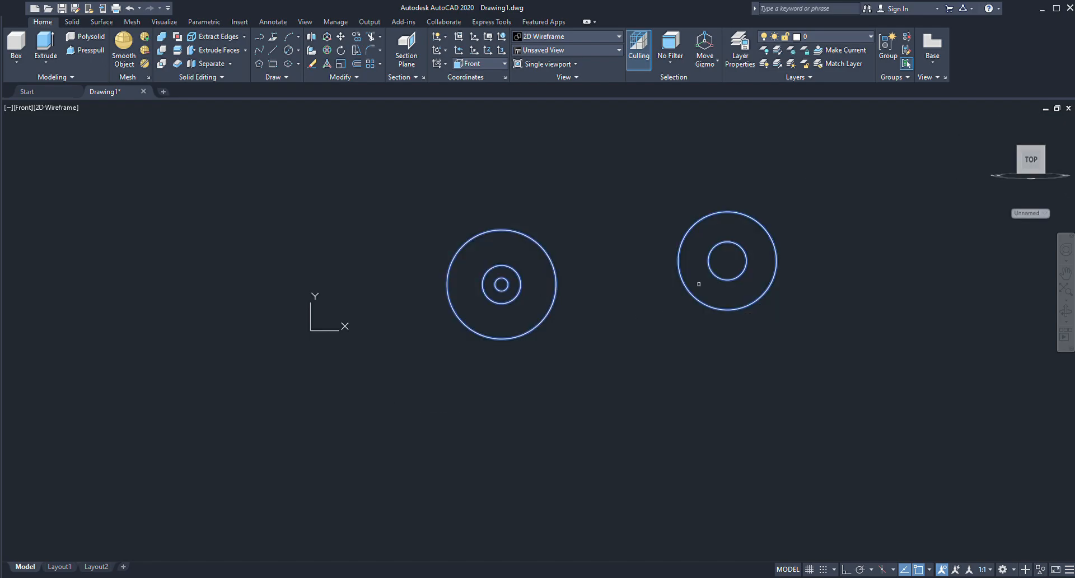
key(Return)
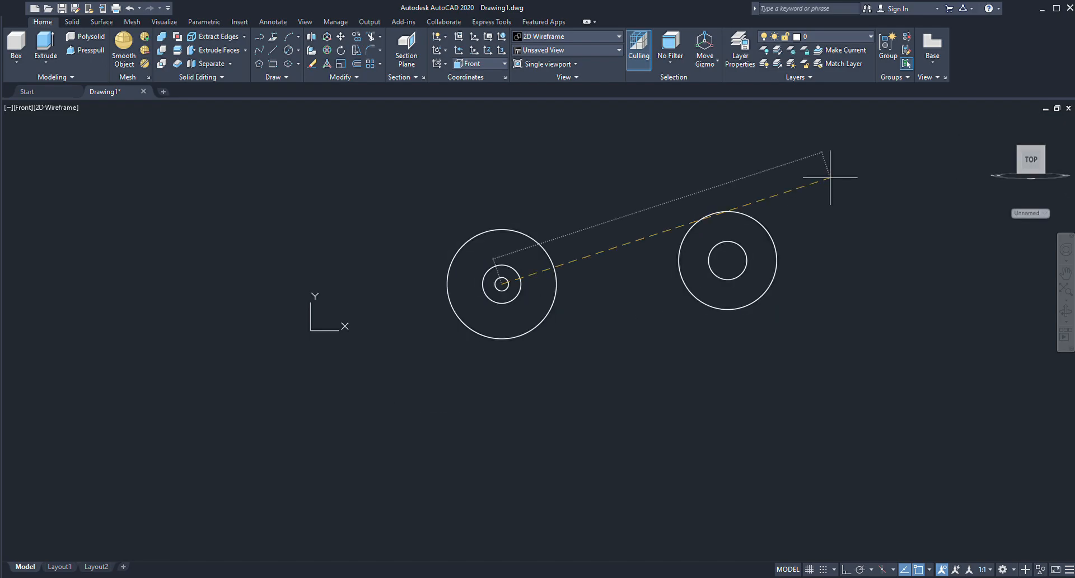
key(Return)
Extrude the three concentric circles of the first set together into cylinders.
click(45, 44)
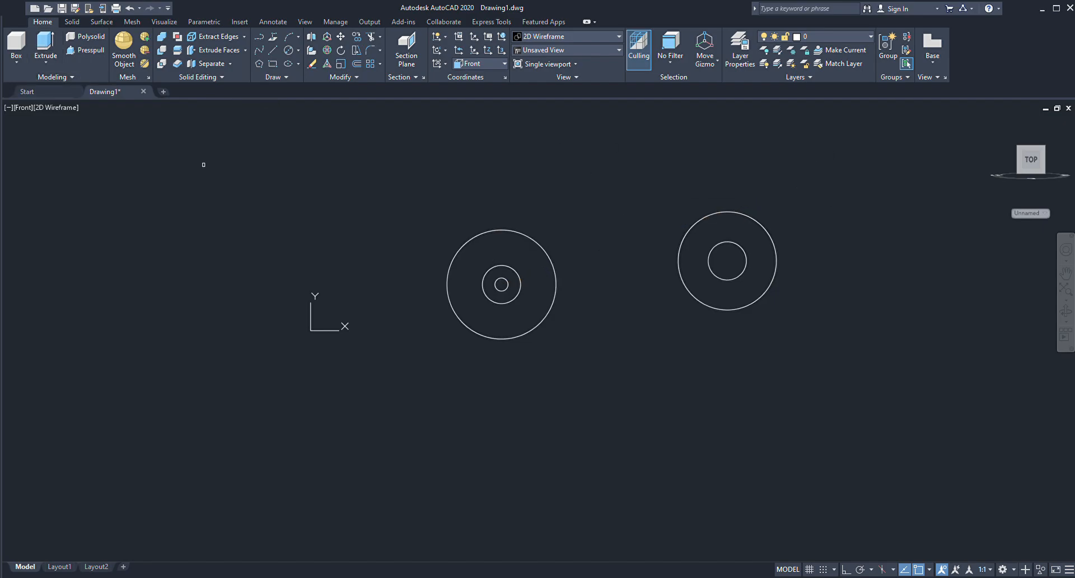
click(548, 197)
click(387, 377)
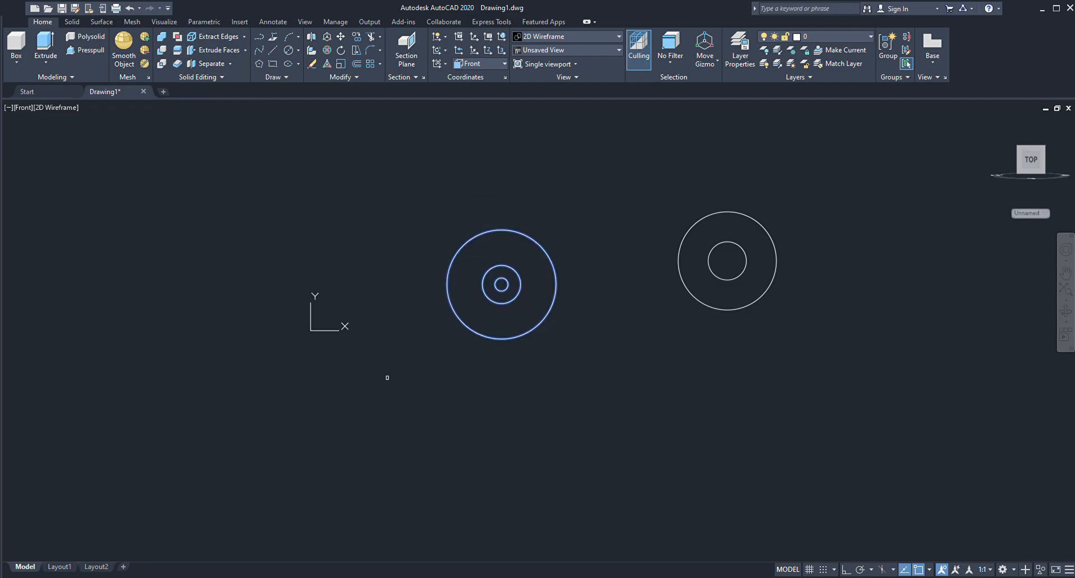
key(Return)
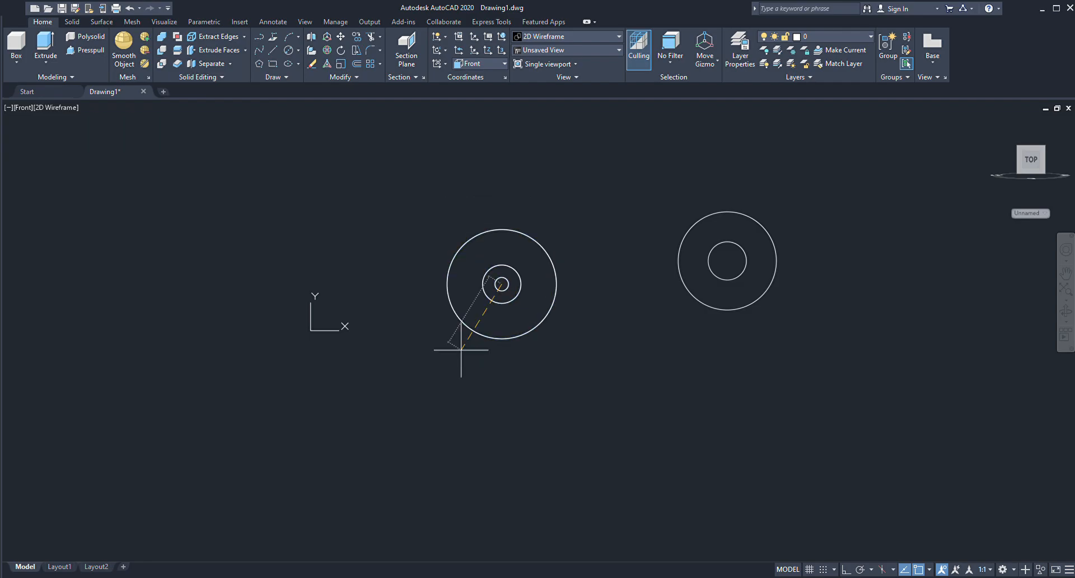
click(459, 350)
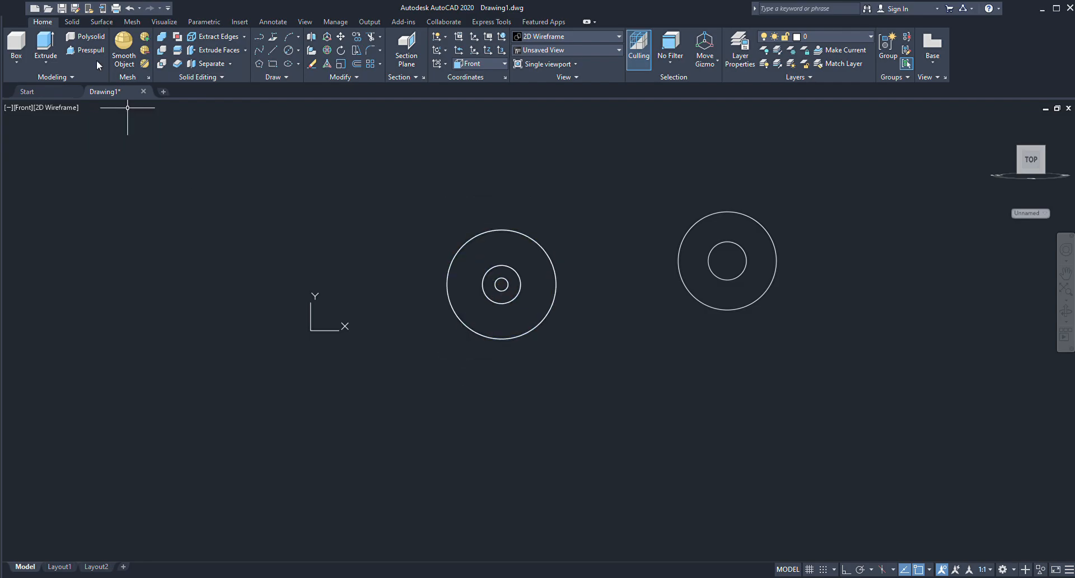
Extrude the two concentric circles of the second set into cylinders shallower than the first set.
click(49, 44)
click(802, 182)
click(688, 361)
key(Return)
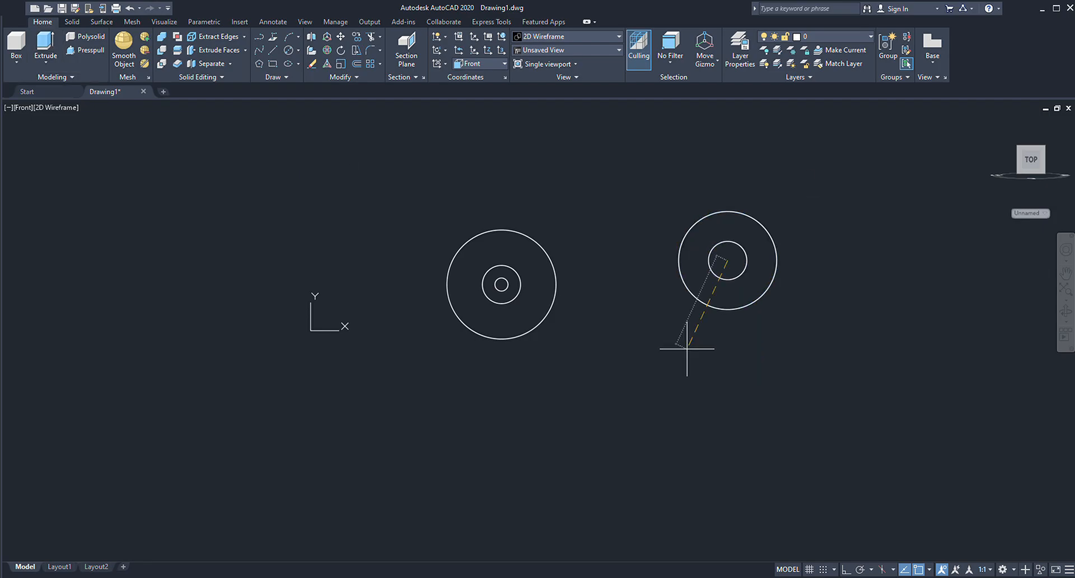
click(686, 348)
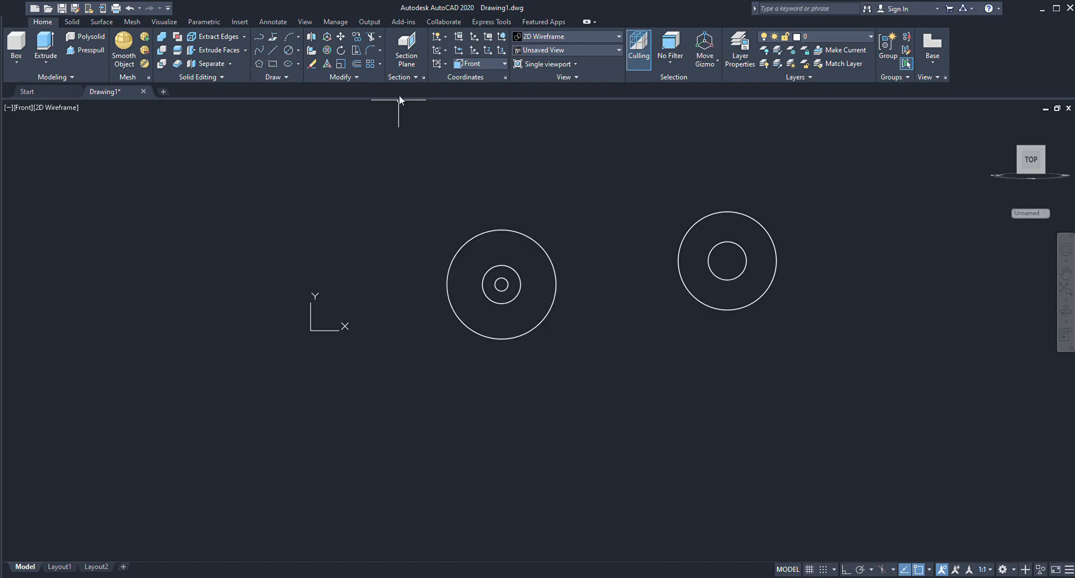
Set the viewport's visual style to Realistic to display the extruded solids shaded.
click(105, 171)
mouse_move(556, 315)
shift+middle_down()
mouse_move(547, 328)
mouse_move(439, 355)
mouse_move(399, 379)
mouse_move(355, 378)
mouse_move(348, 367)
mouse_move(401, 391)
mouse_move(451, 437)
mouse_move(600, 353)
mouse_move(667, 389)
mouse_move(610, 442)
mouse_move(560, 326)
shift+middle_up()
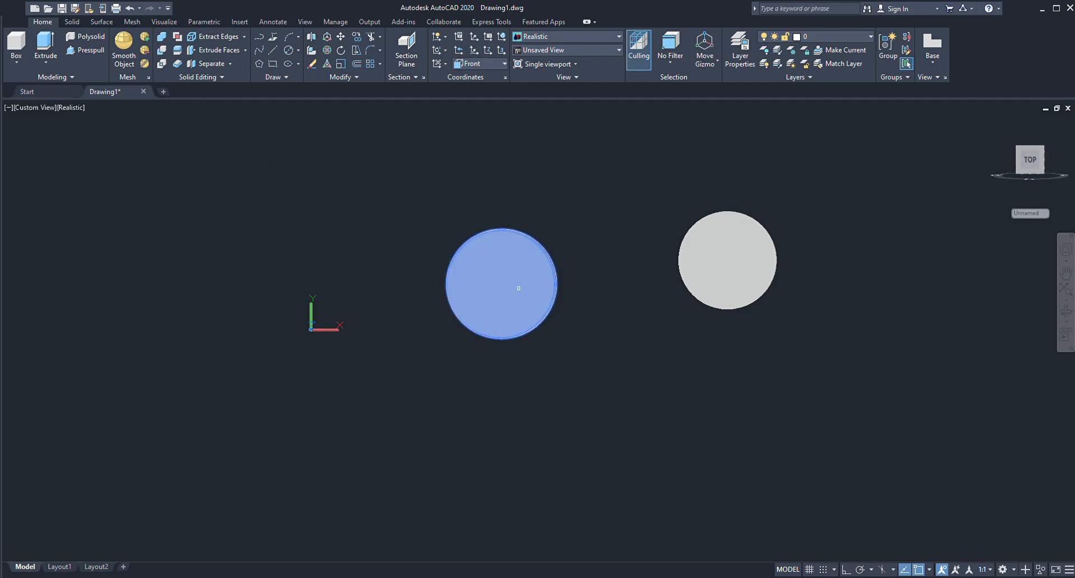
shift+middle_drag(505, 306, 526, 257)
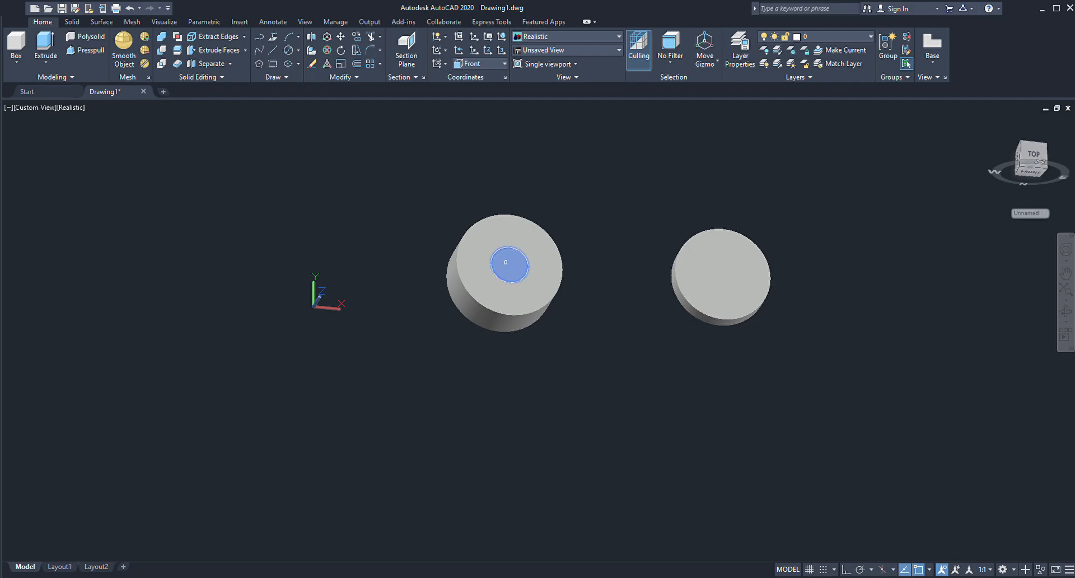
Subtract the smallest inner cylinder from the large first cylinder to cut a through hole at its centre.
click(161, 51)
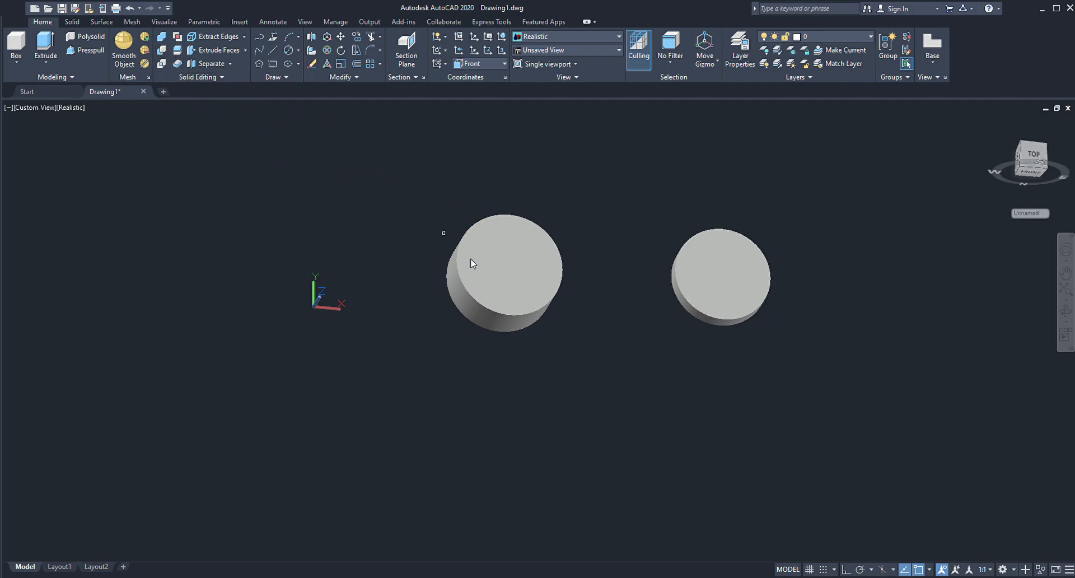
click(486, 229)
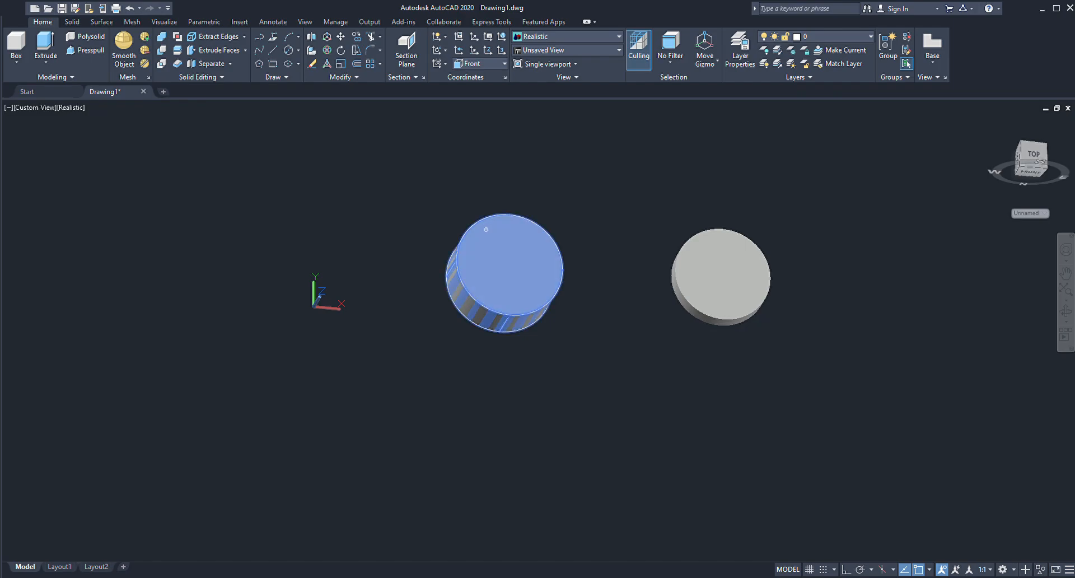
click(508, 265)
key(Return)
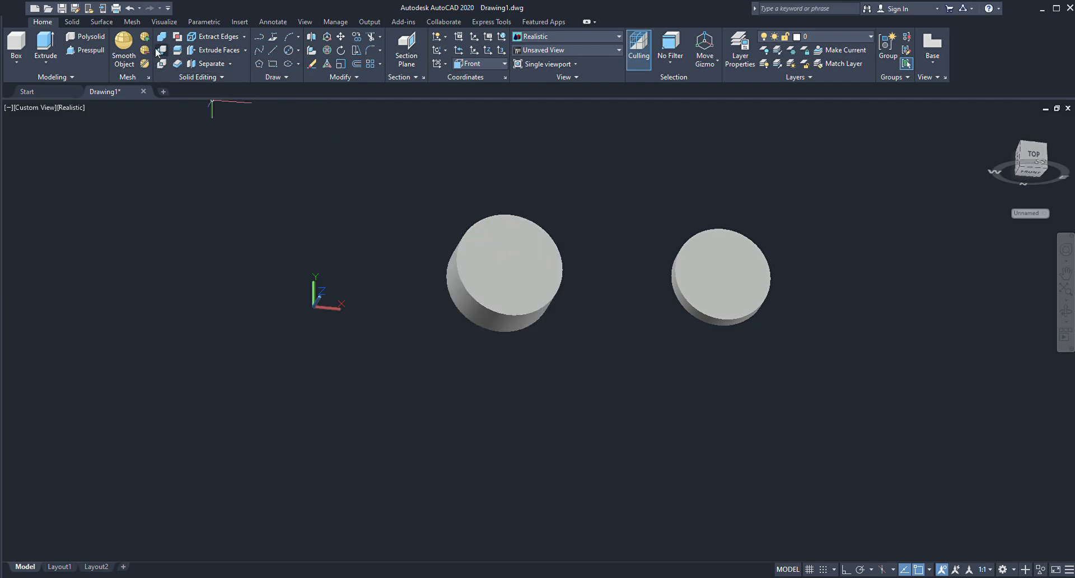
click(480, 233)
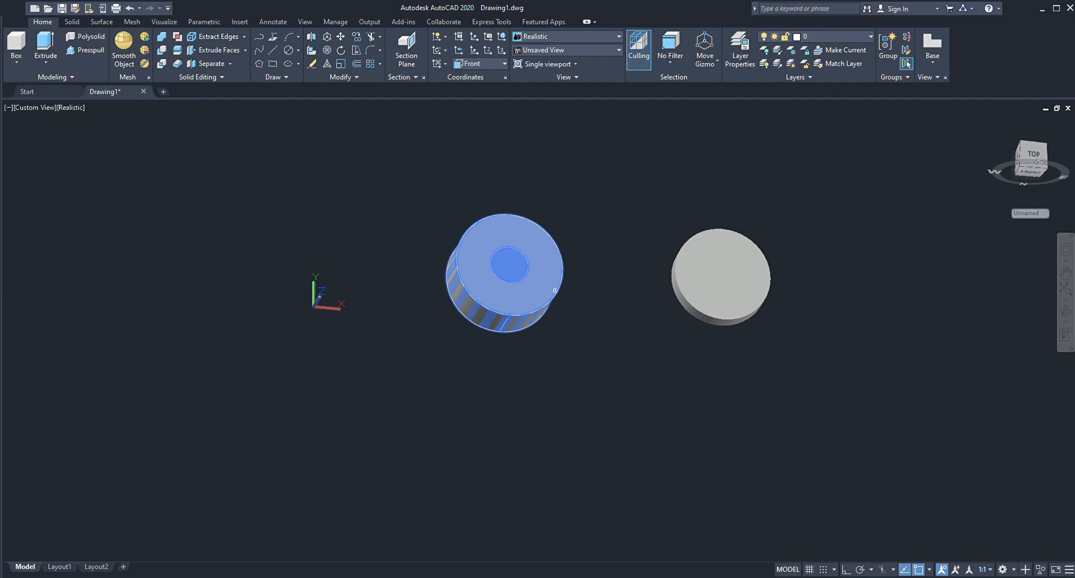
key(Escape)
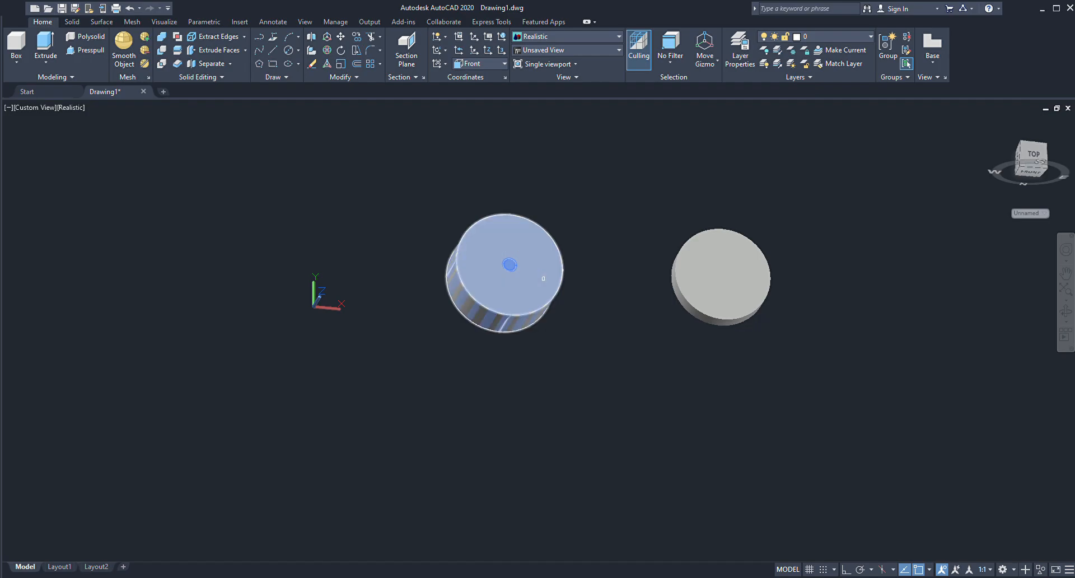
Examine the central hole in the first cylinder and the face of the second cylinder up close.
shift+middle_drag(605, 341, 566, 391)
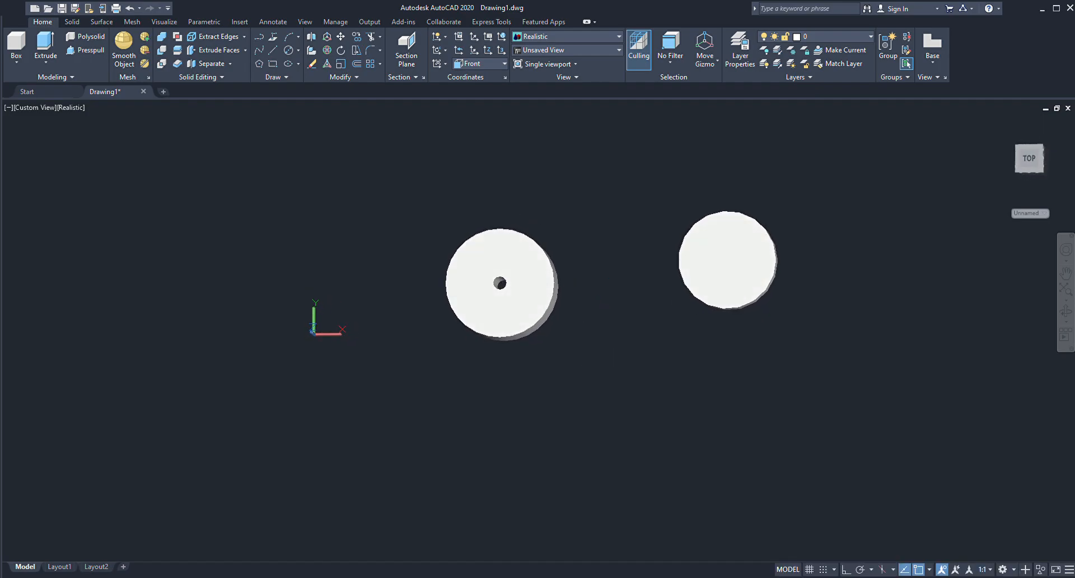
scroll(561, 380, up, 3)
scroll(561, 379, up, 2)
middle_drag(520, 305, 594, 457)
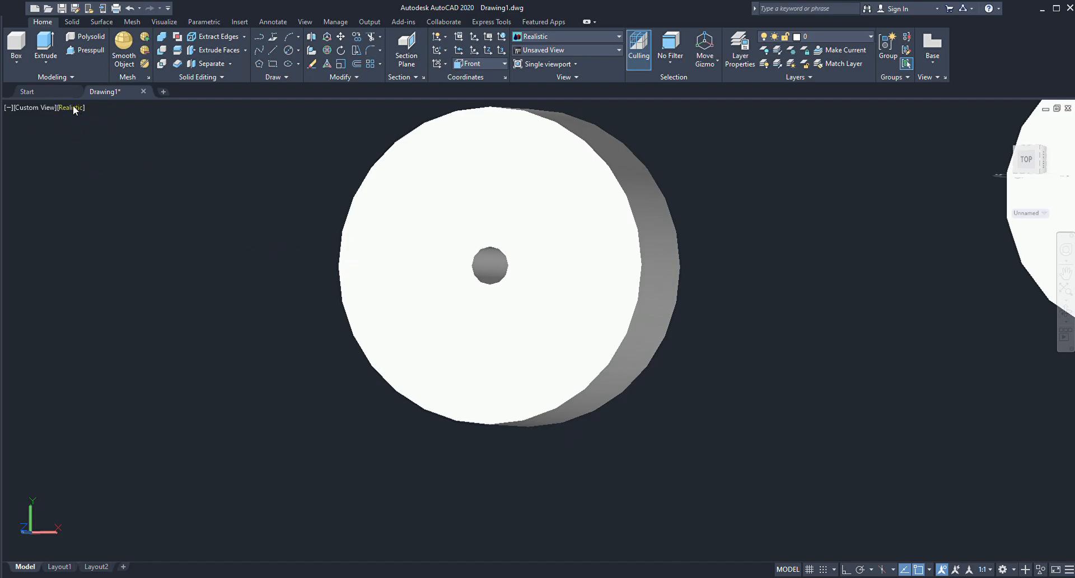
click(301, 195)
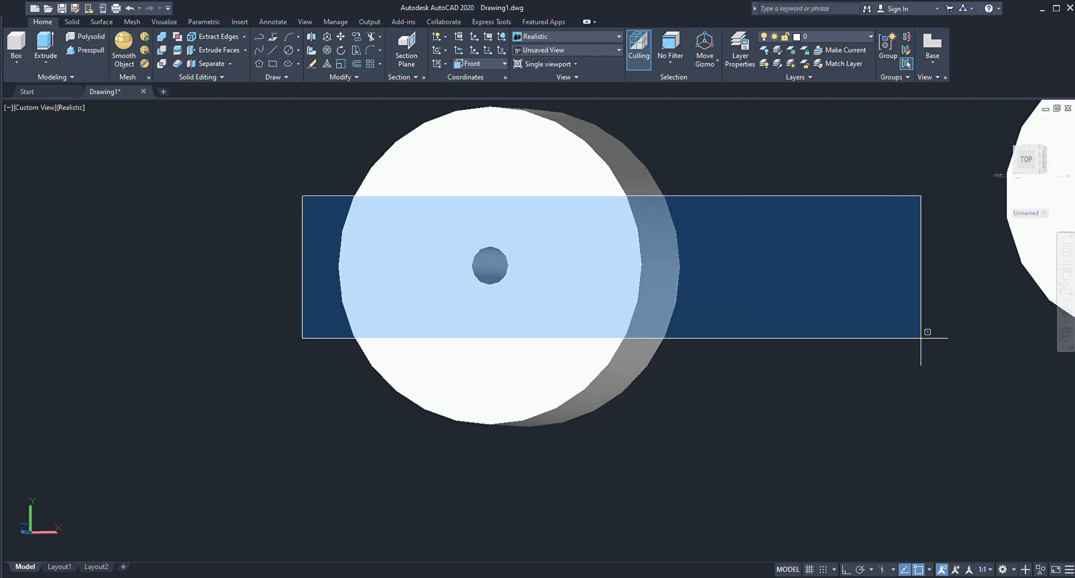
click(769, 309)
middle_drag(835, 305, 349, 377)
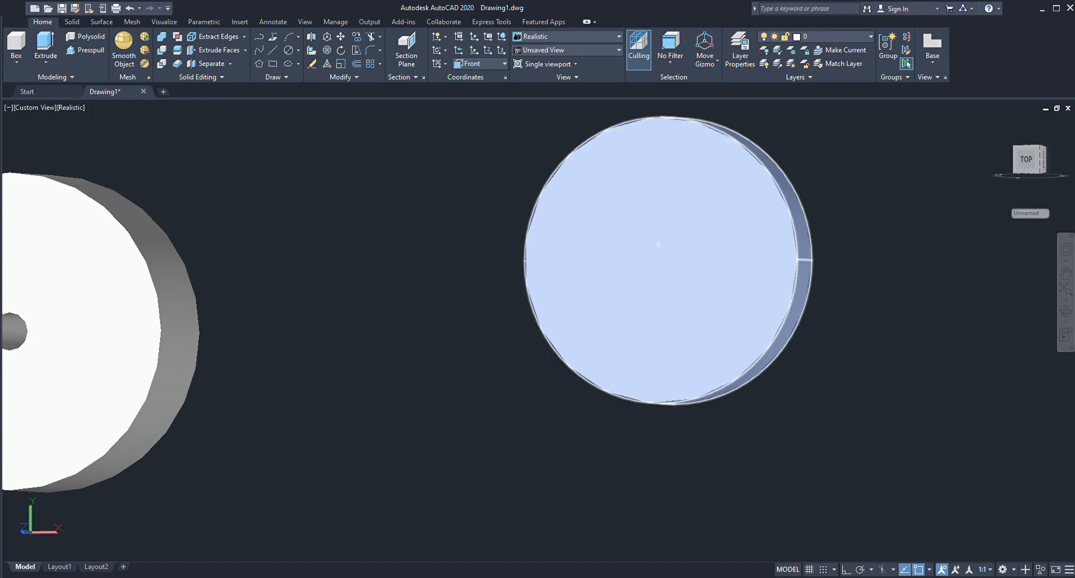
Subtract the inner cylinder from the shallower second cylinder to cut its large central hole.
shift+middle_drag(725, 292, 665, 240)
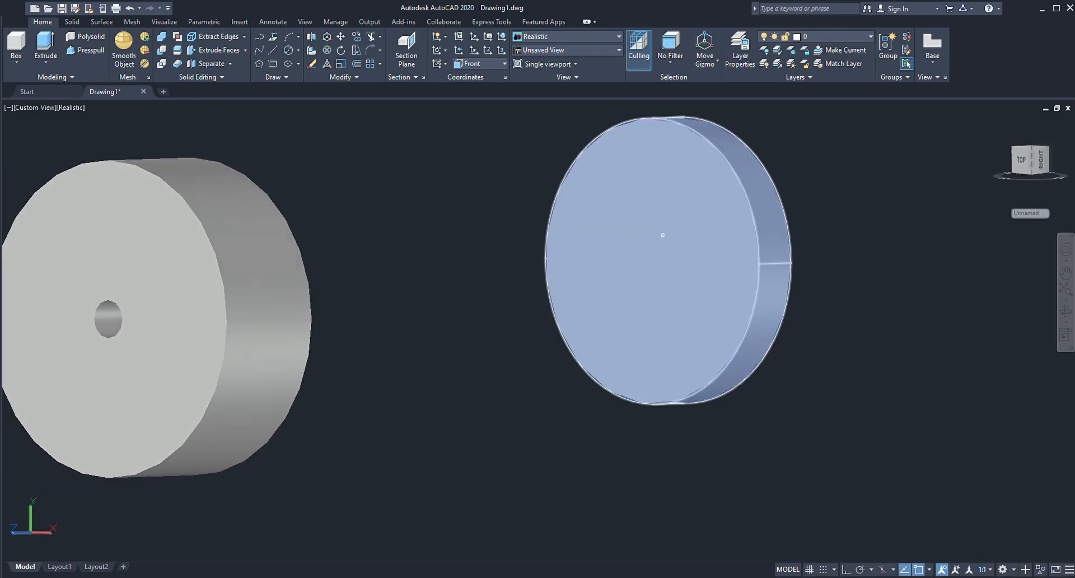
click(667, 234)
key(Return)
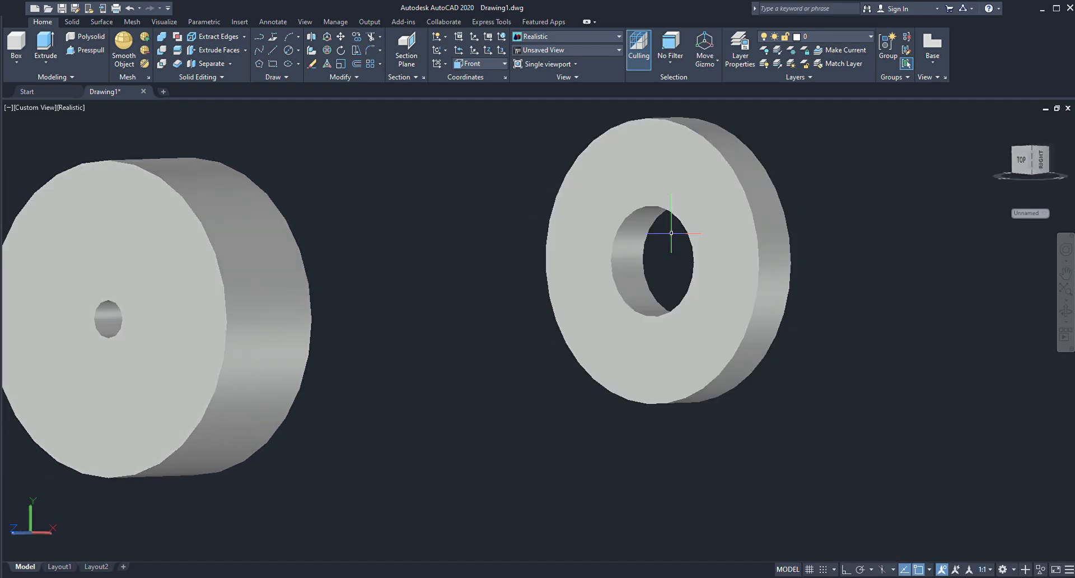
In the Front view with the 2D Wireframe style, copy the shallow ring centre to centre onto the large first cylinder.
shift+middle_drag(703, 299, 761, 362)
scroll(504, 346, down, 5)
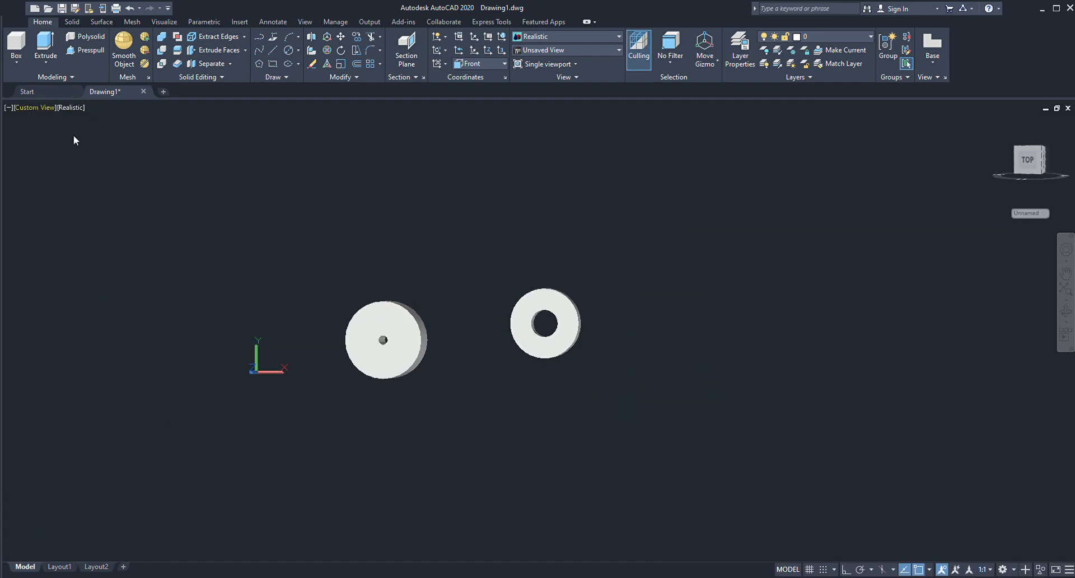
click(77, 184)
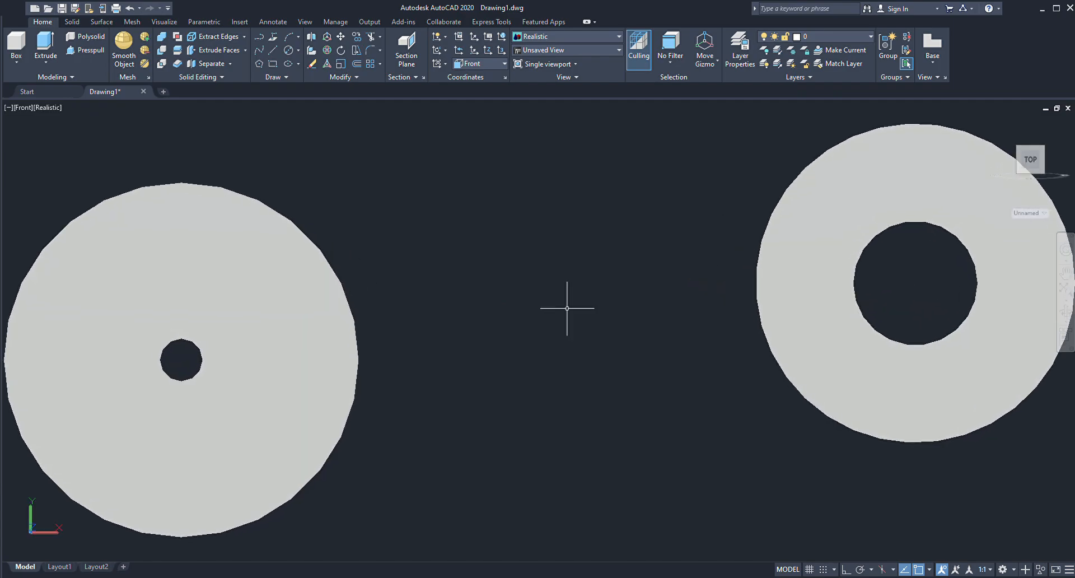
scroll(569, 307, down, 4)
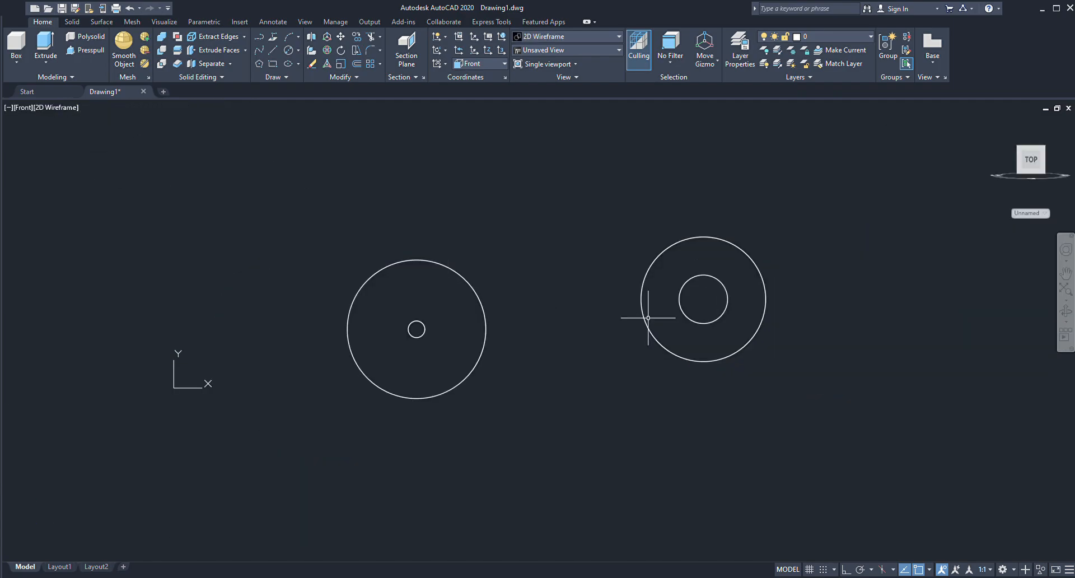
click(748, 212)
click(599, 425)
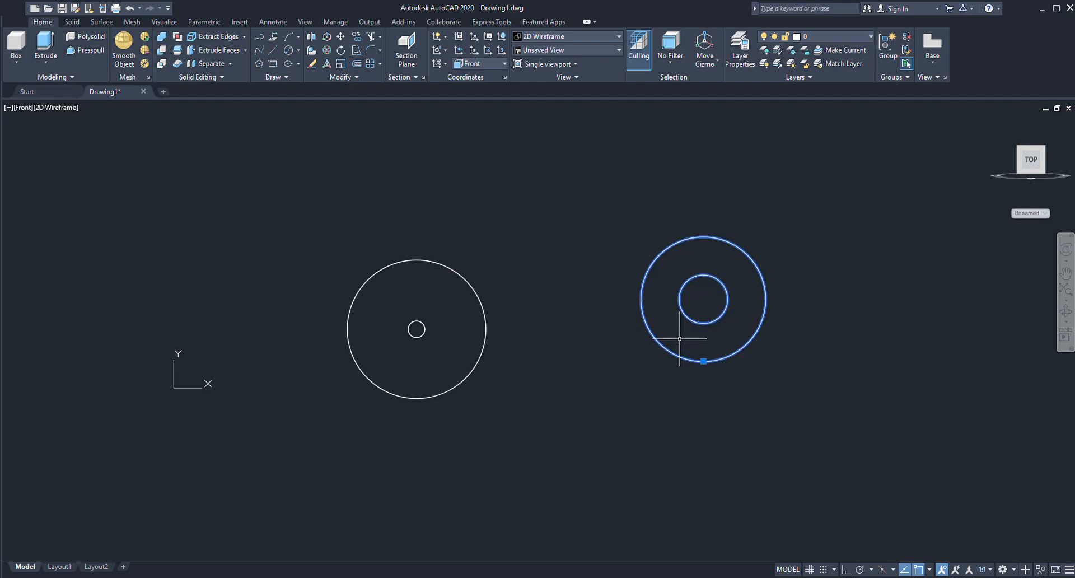
text(m)
key(Return)
click(703, 298)
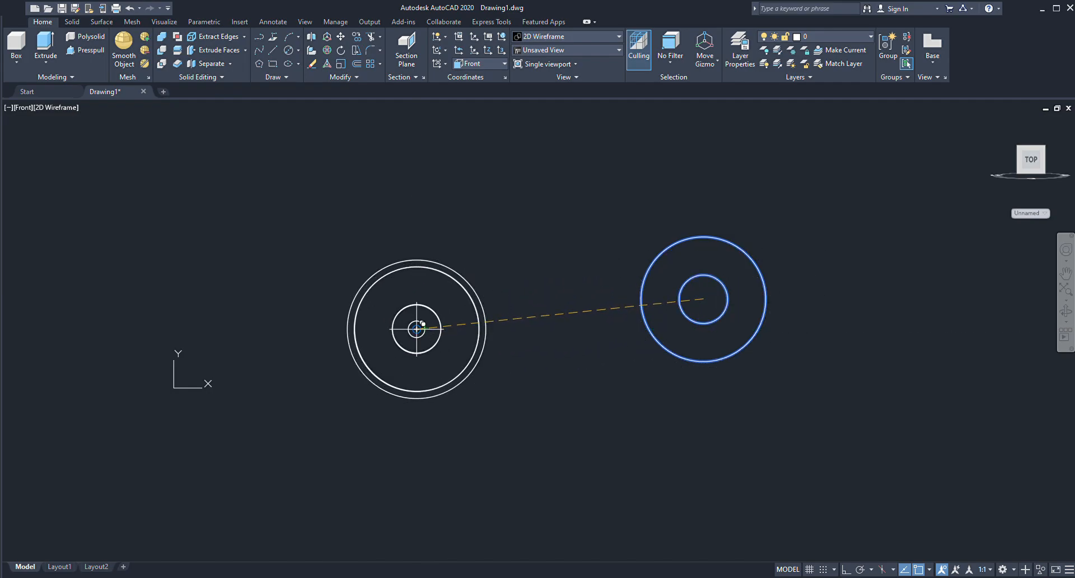
click(416, 329)
key(Escape)
Delete the original ring standing apart from the large cylinder.
click(833, 190)
click(625, 405)
key(Delete)
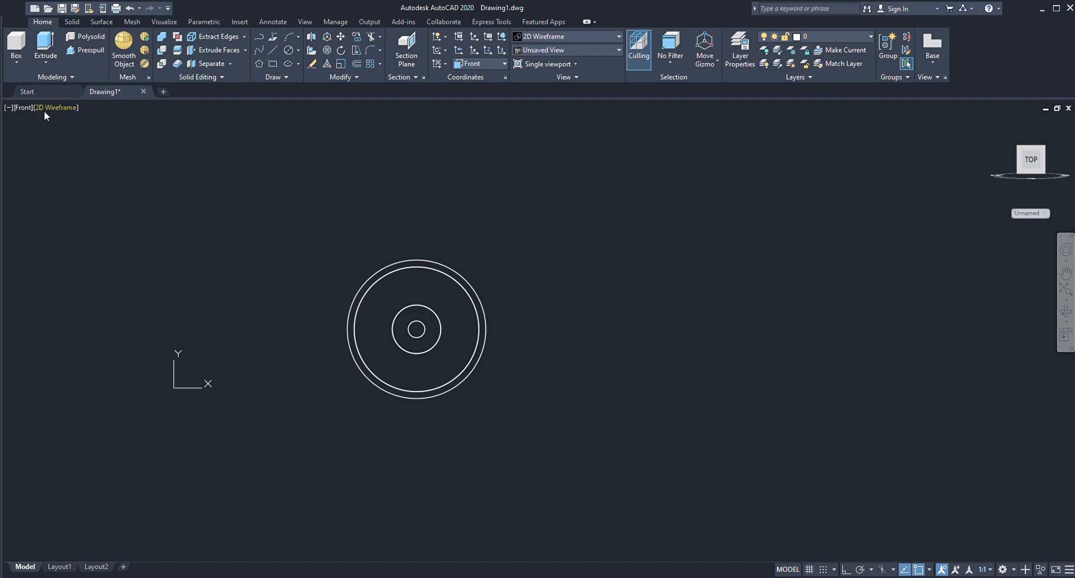
In the Right view, move the overlapping ring solid along the cylinder's axis until it is flush with the opposite end face.
click(71, 180)
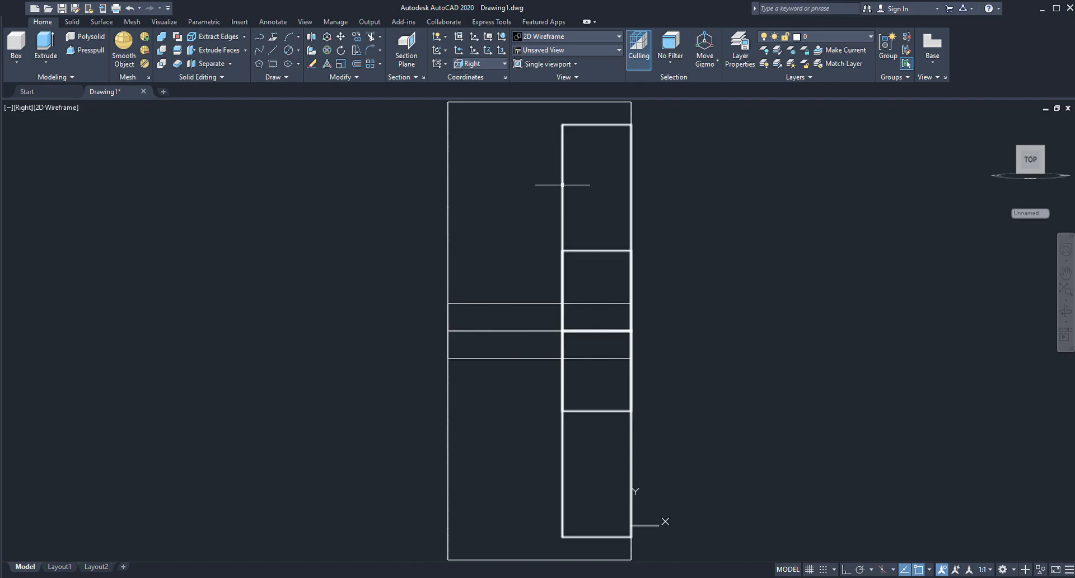
scroll(576, 275, down, 2)
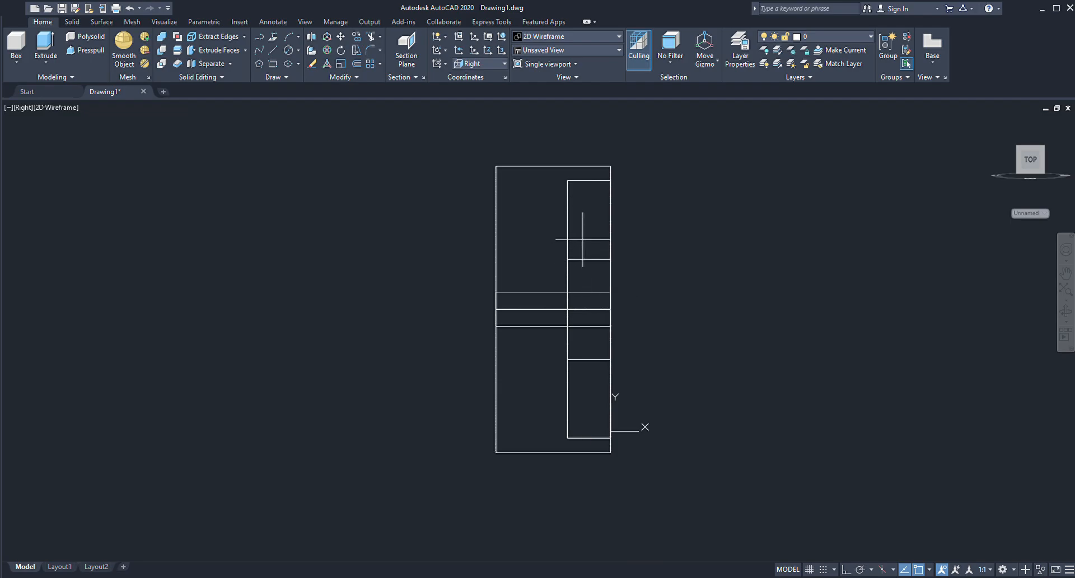
click(562, 239)
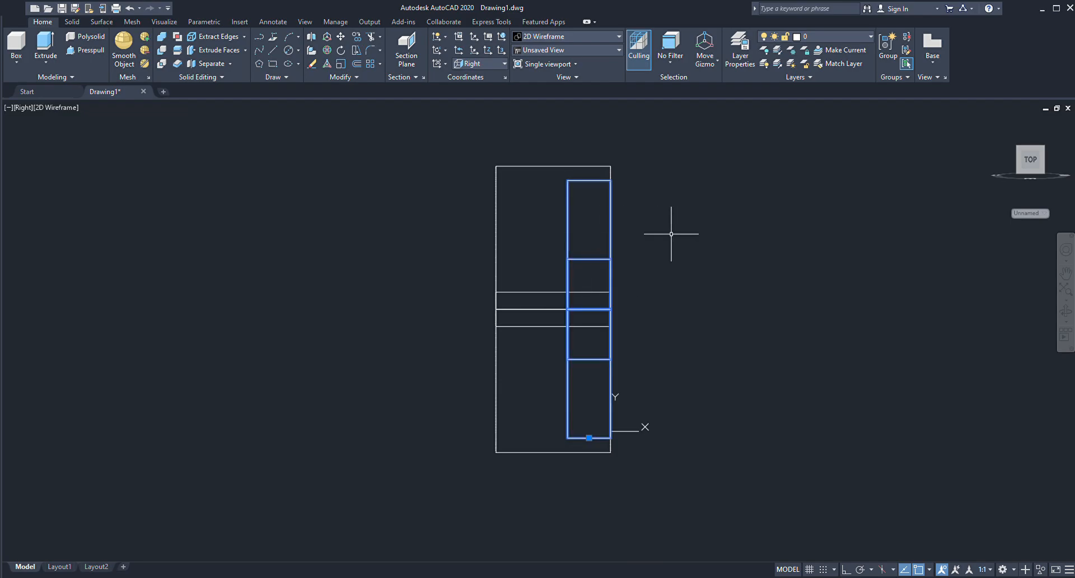
text(m)
key(Return)
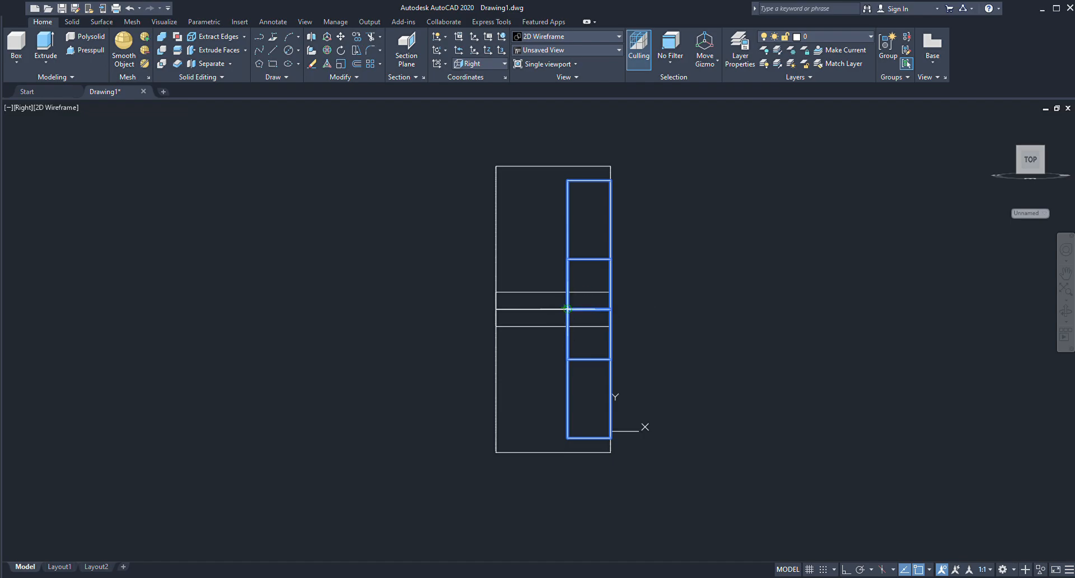
click(567, 308)
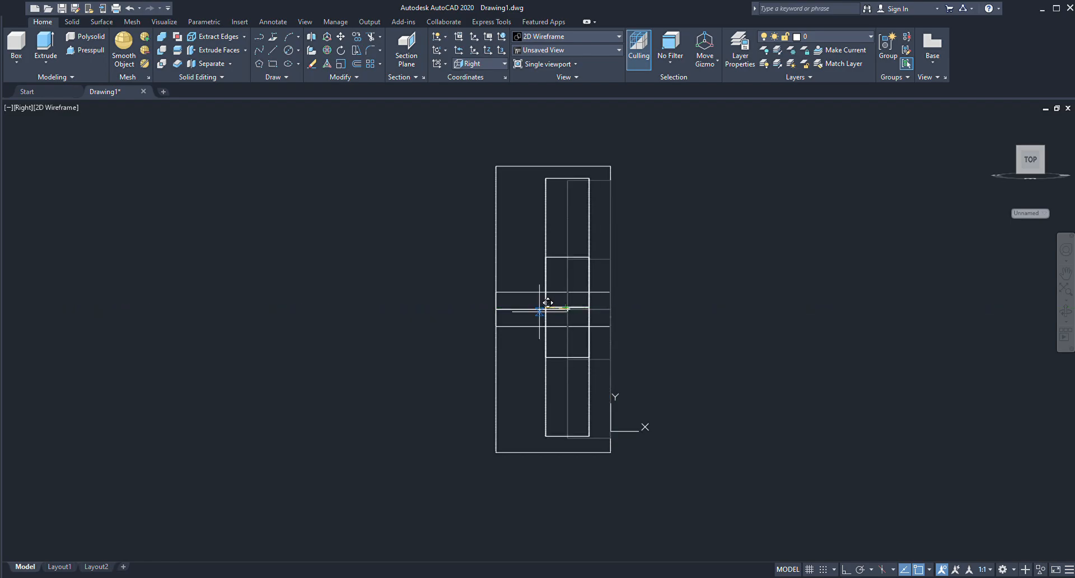
click(496, 308)
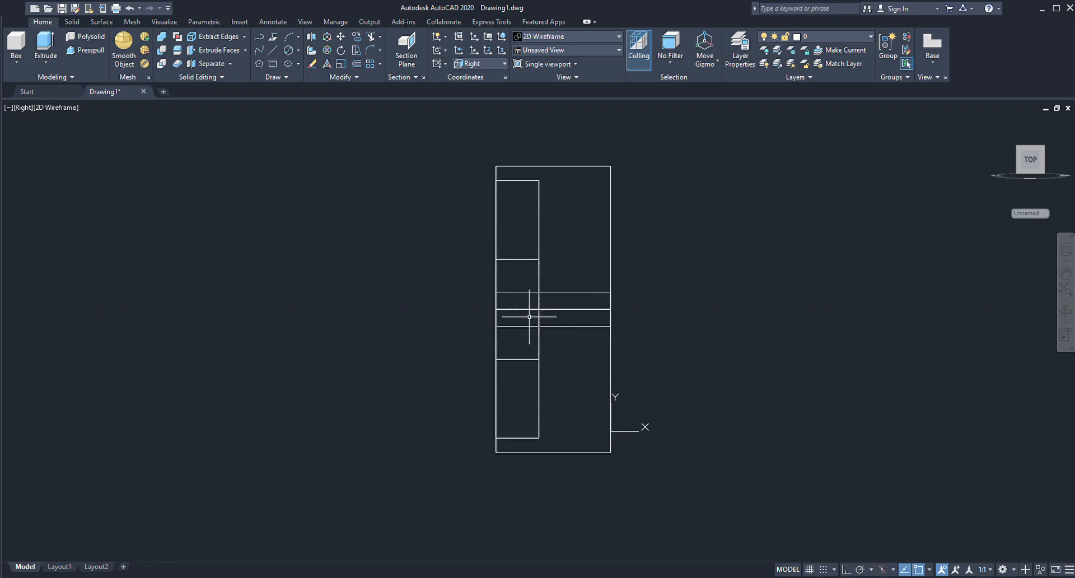
Move one of the coincident rings to the other end face so that a ring sits flush at each end.
click(540, 276)
text(m)
key(Return)
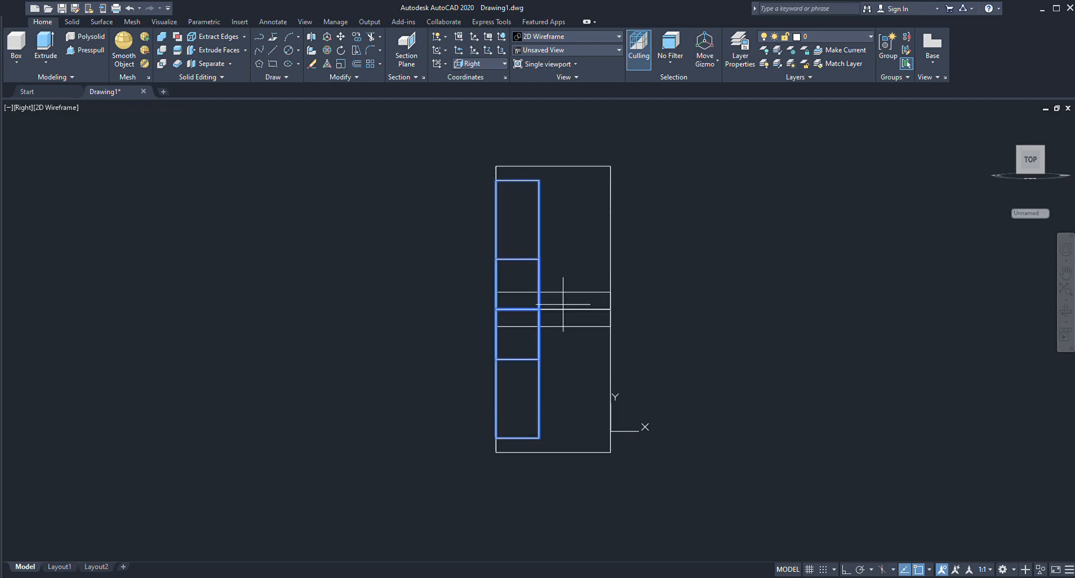
click(539, 310)
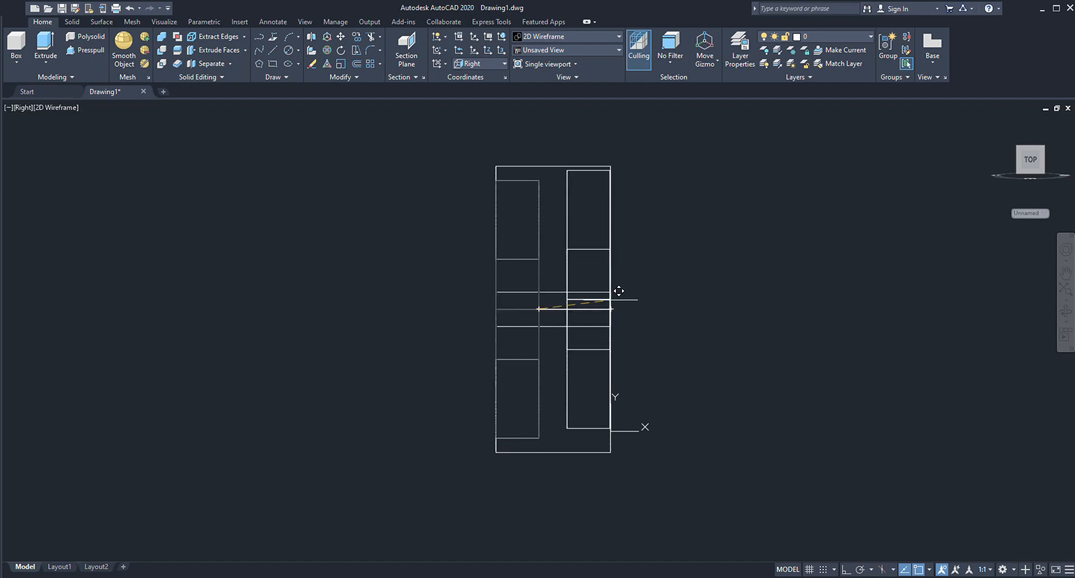
click(610, 309)
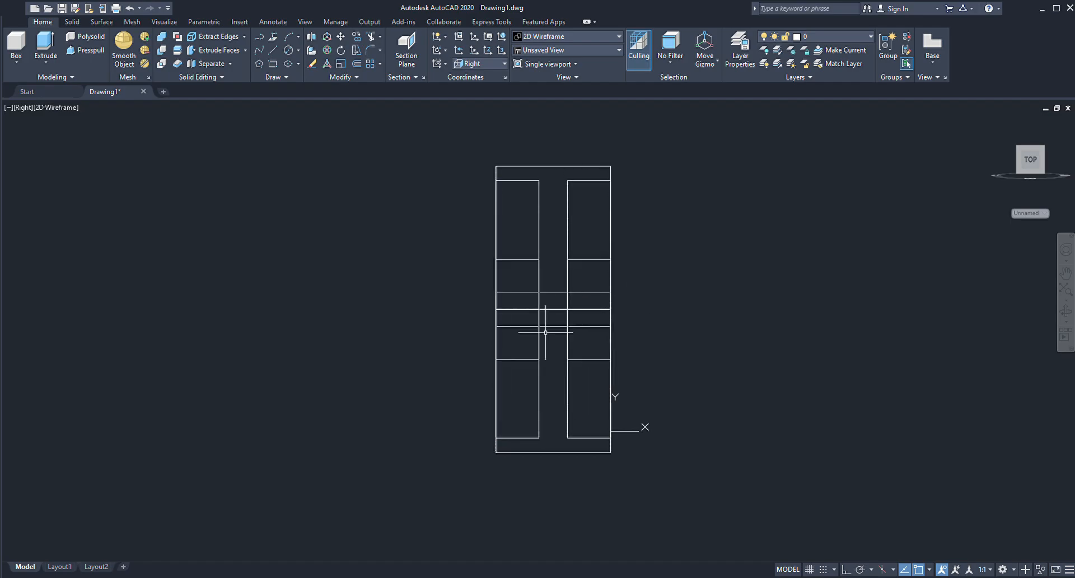
In the Front view, move the front ring from its centre to the centre of the large cylinder's hole.
shift+middle_drag(529, 344, 722, 344)
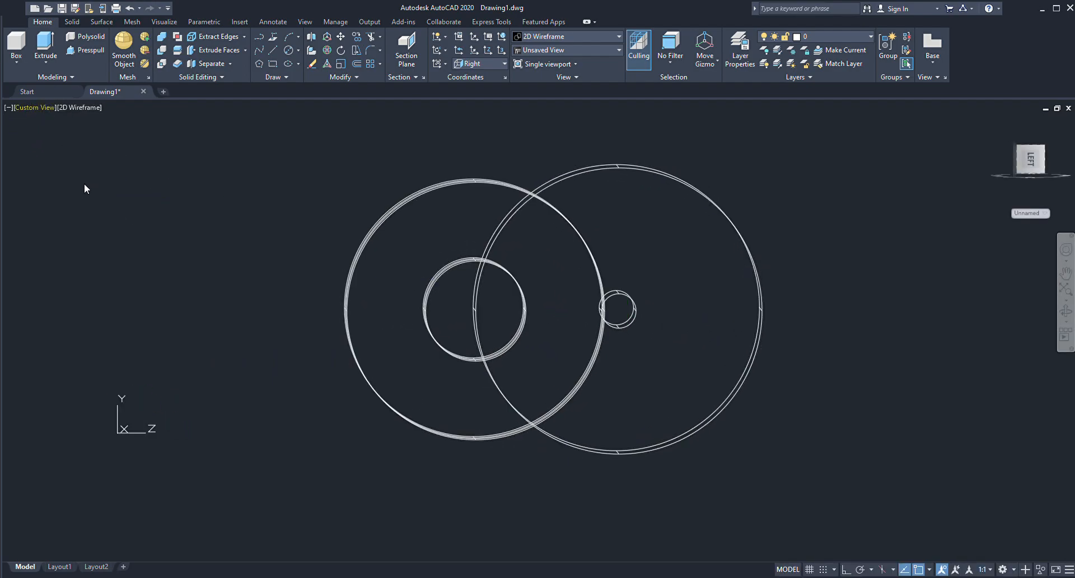
click(390, 253)
key(m)
key(Return)
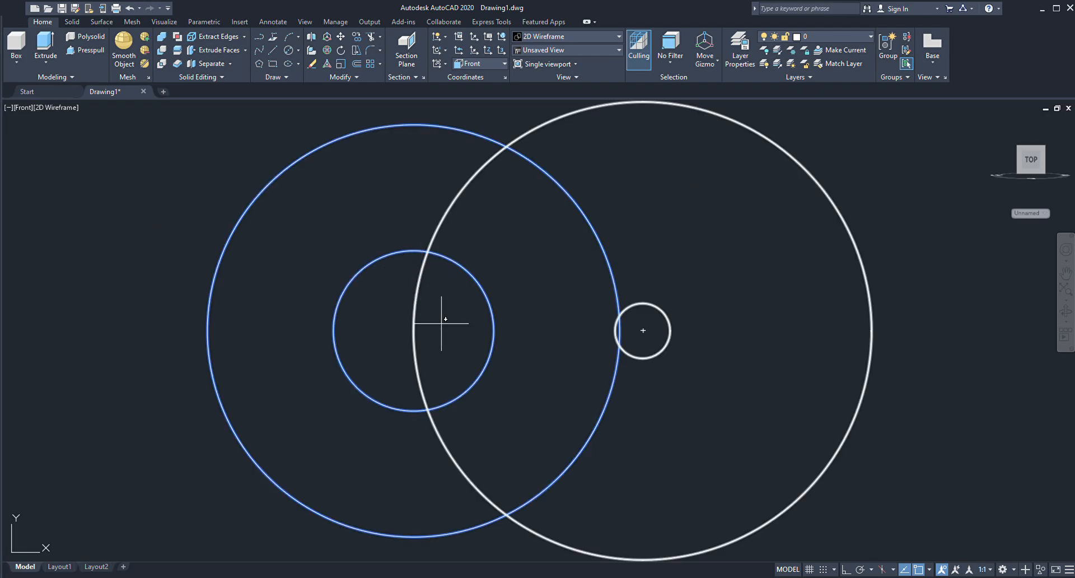
click(413, 331)
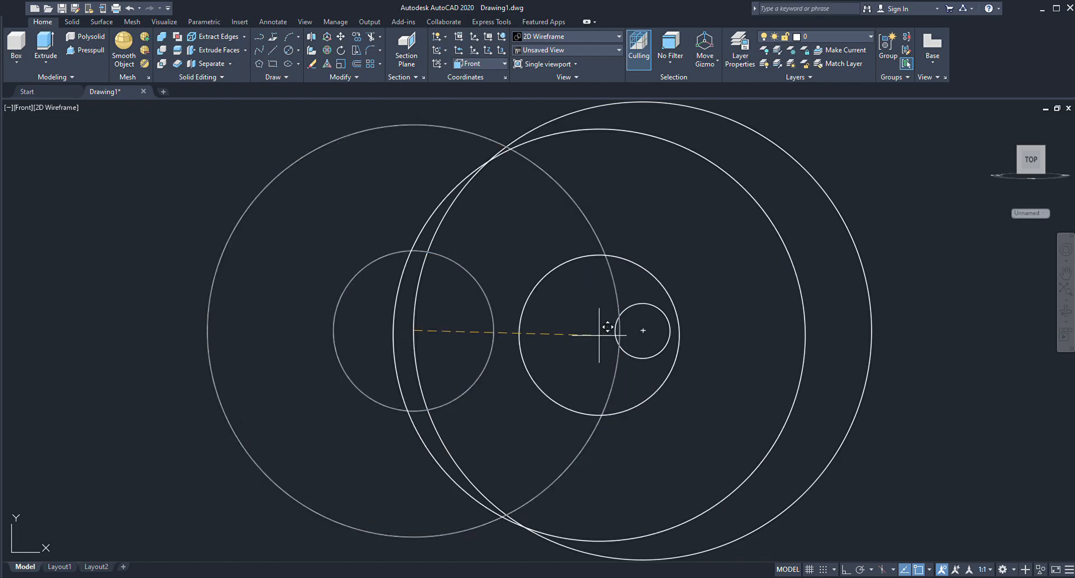
click(643, 330)
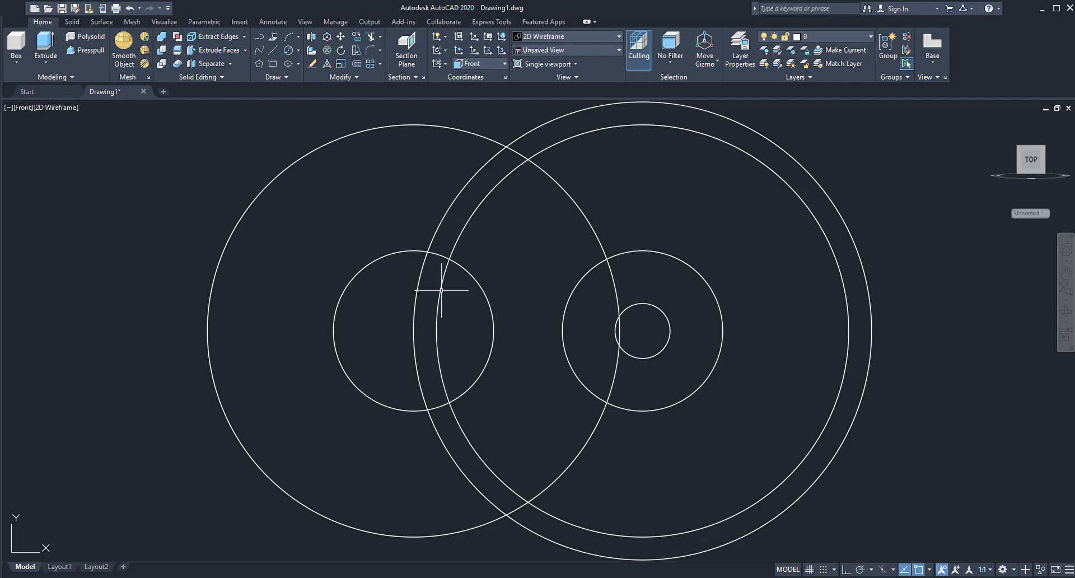
In the Back view, move the remaining off-centre ring from its centre to the centre of the large cylinder.
click(58, 198)
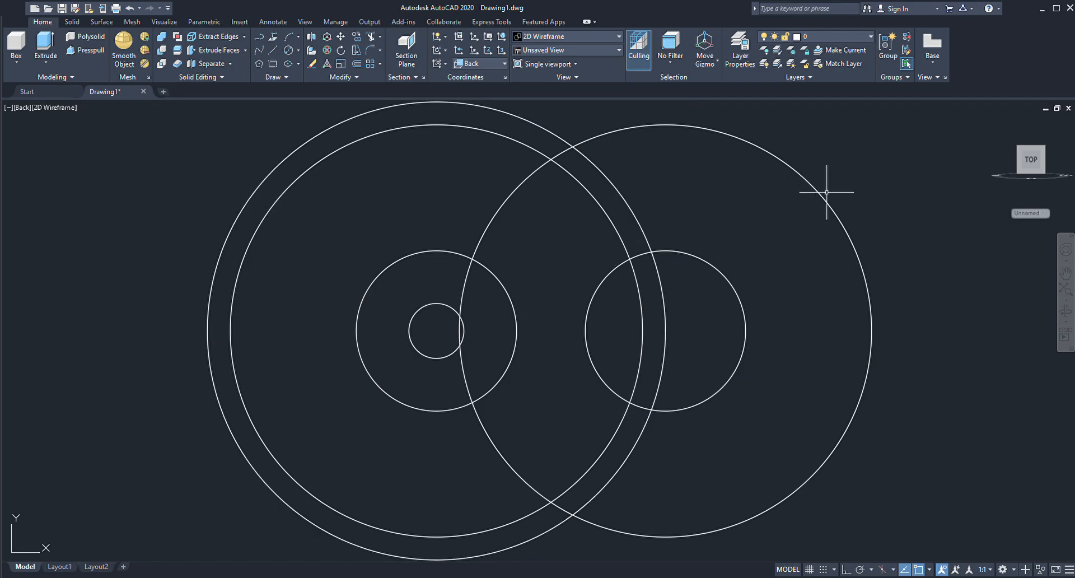
click(816, 207)
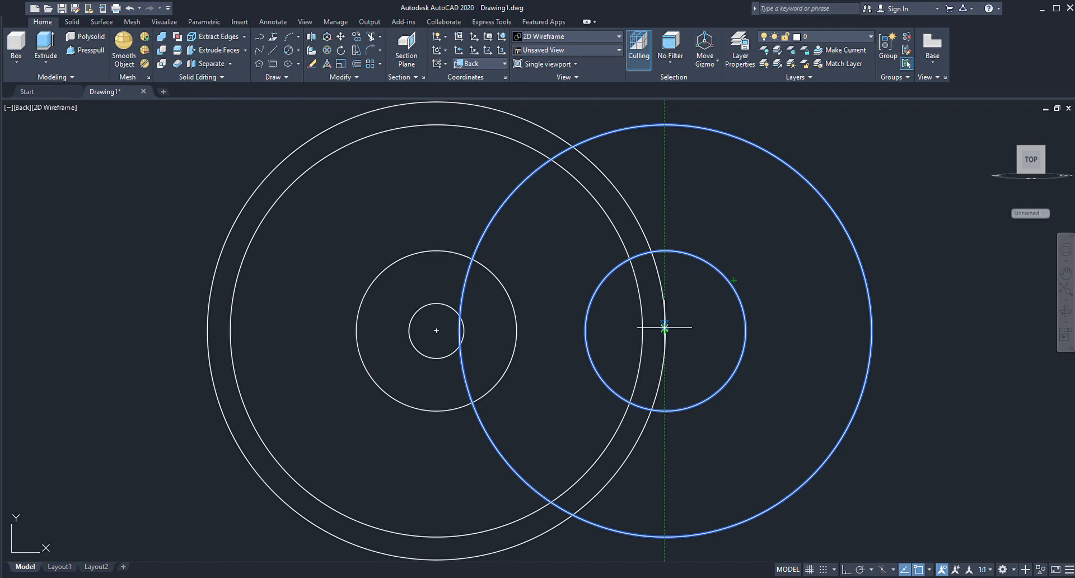
key(Escape)
click(875, 205)
click(838, 256)
text(m)
key(Return)
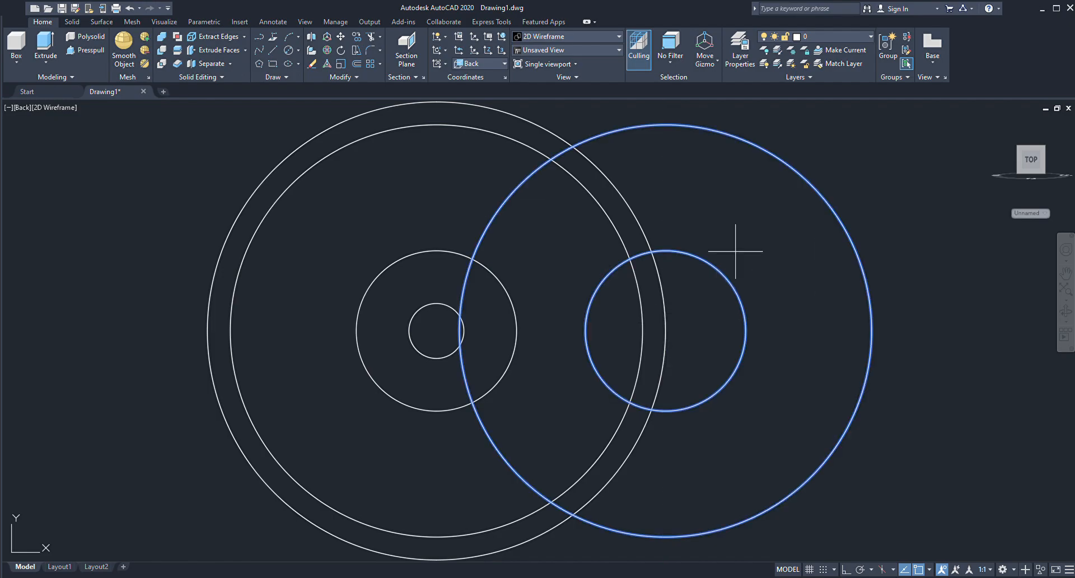
click(665, 330)
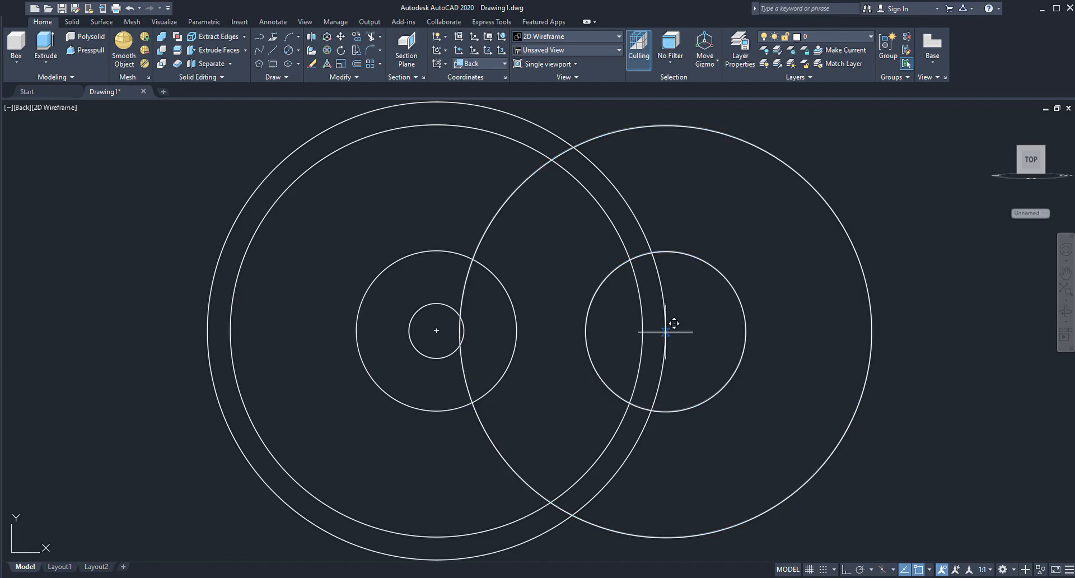
click(437, 330)
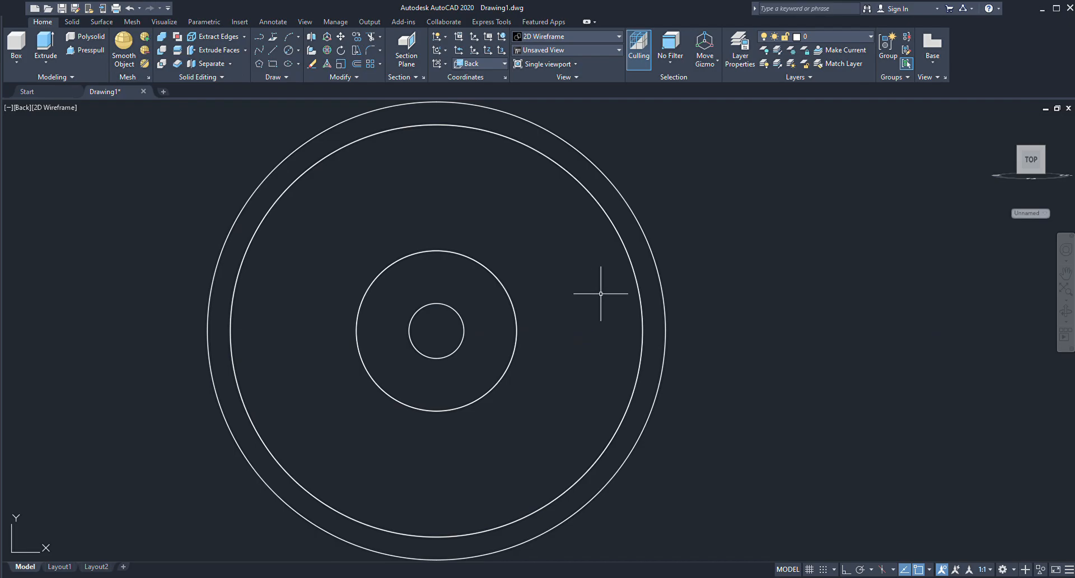
Set the visual style to Realistic and inspect the assembled cylinder and rings from several angles.
shift+middle_drag(617, 317, 409, 411)
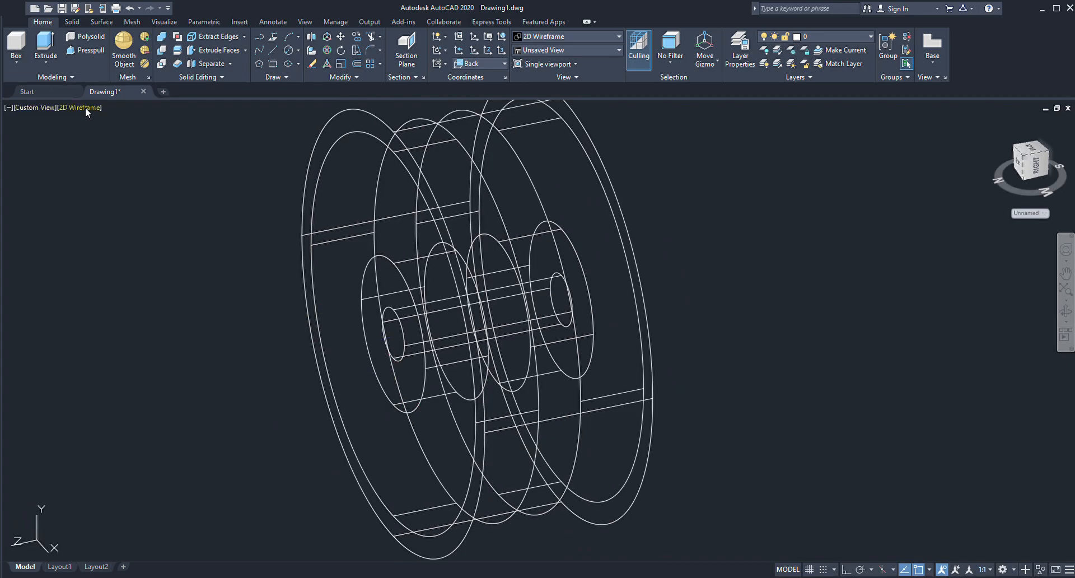
click(127, 175)
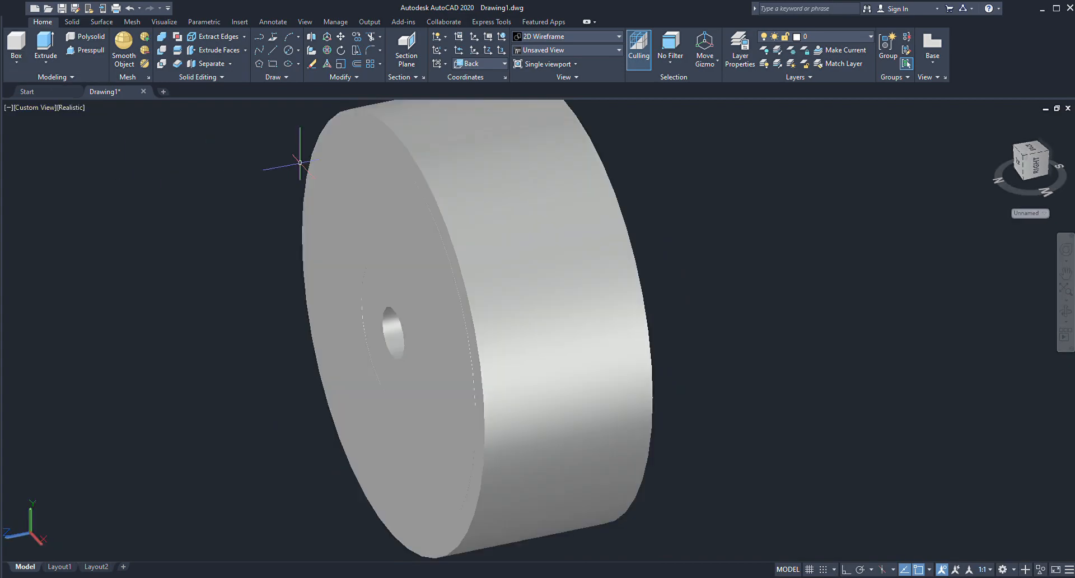
shift+middle_drag(531, 236, 625, 155)
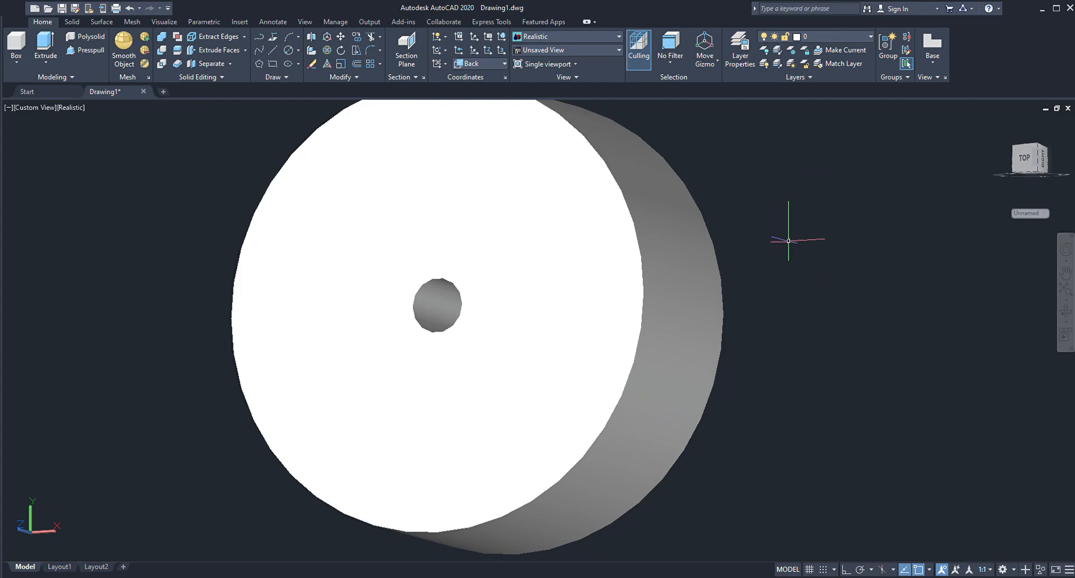
shift+middle_drag(763, 256, 859, 271)
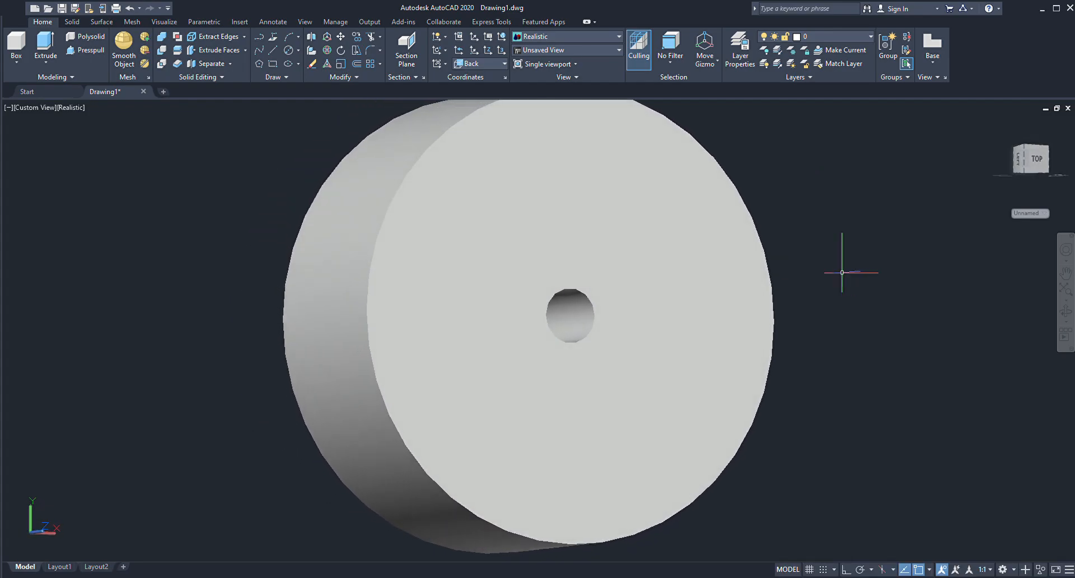
Subtract the ring at one end of the large cylinder to form an annular recess around the central hub.
shift+middle_drag(775, 257, 349, 264)
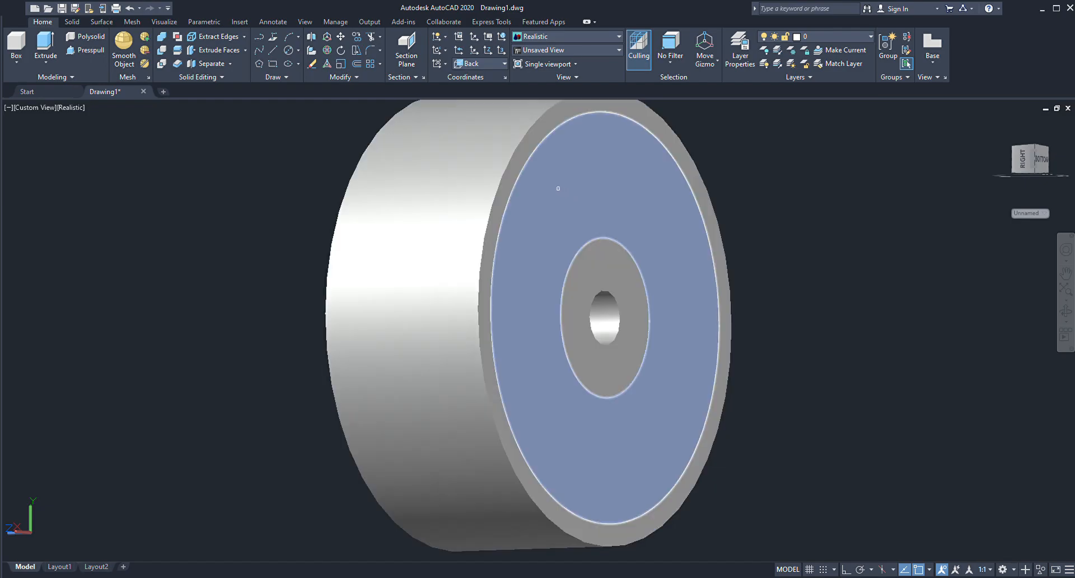
click(558, 188)
shift+middle_drag(501, 267, 619, 268)
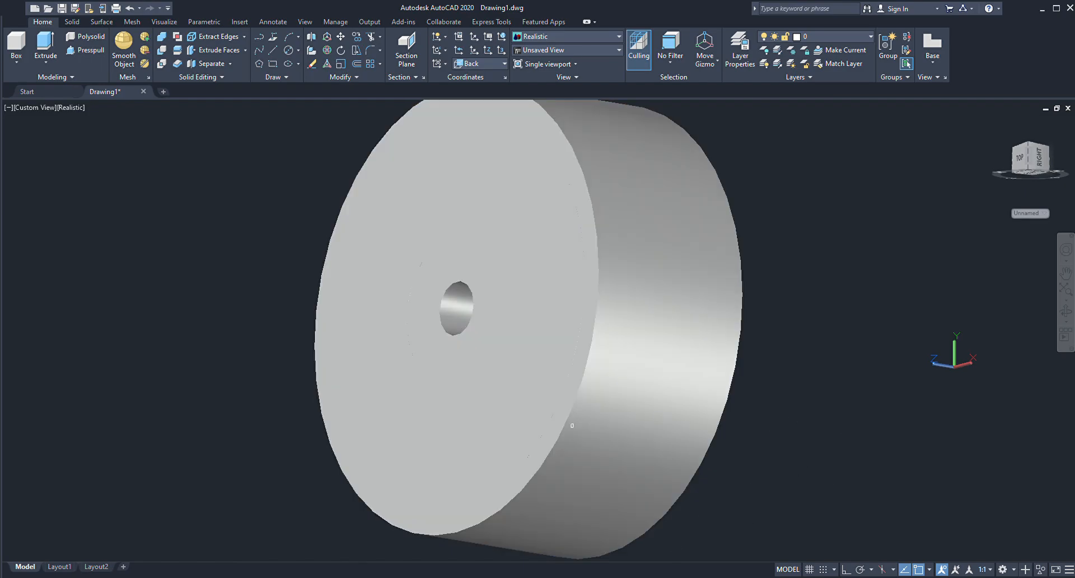
shift+middle_drag(504, 357, 639, 416)
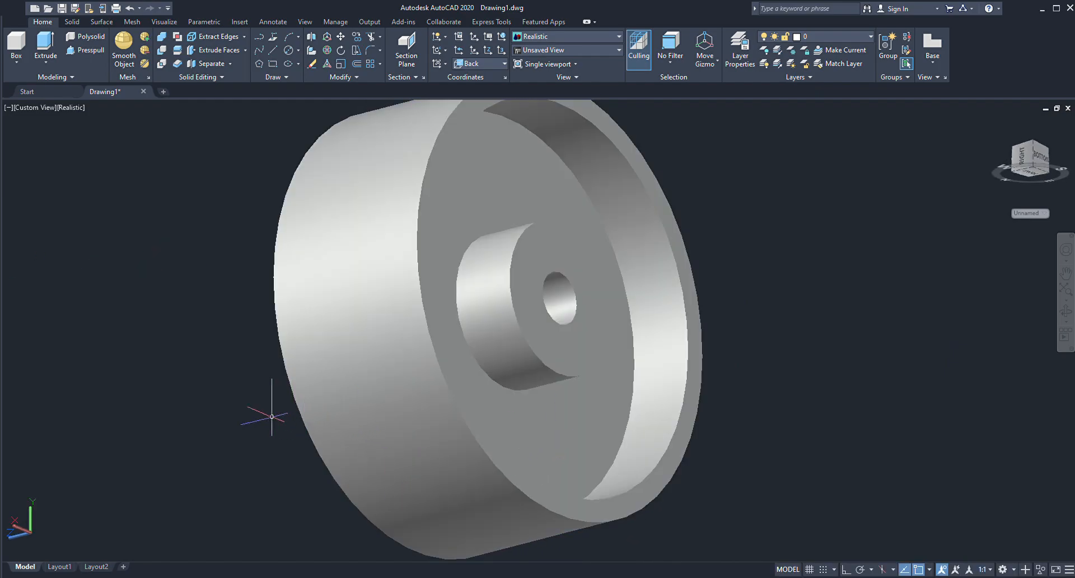
Subtract the remaining ring from the large cylinder to form a matching annular recess around the hub at the opposite end.
shift+middle_drag(241, 399, 406, 438)
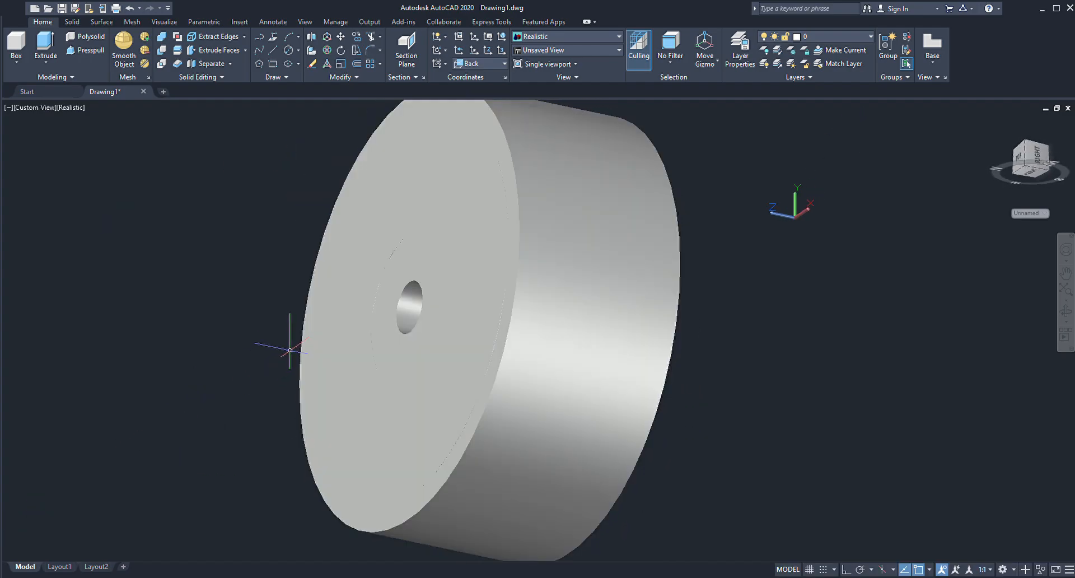
click(163, 50)
click(478, 303)
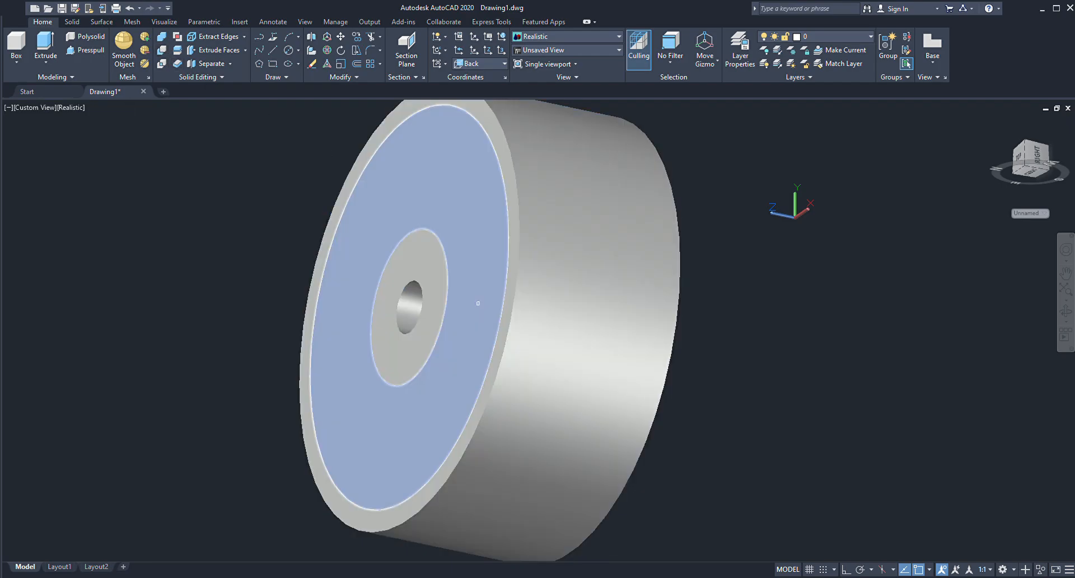
click(459, 288)
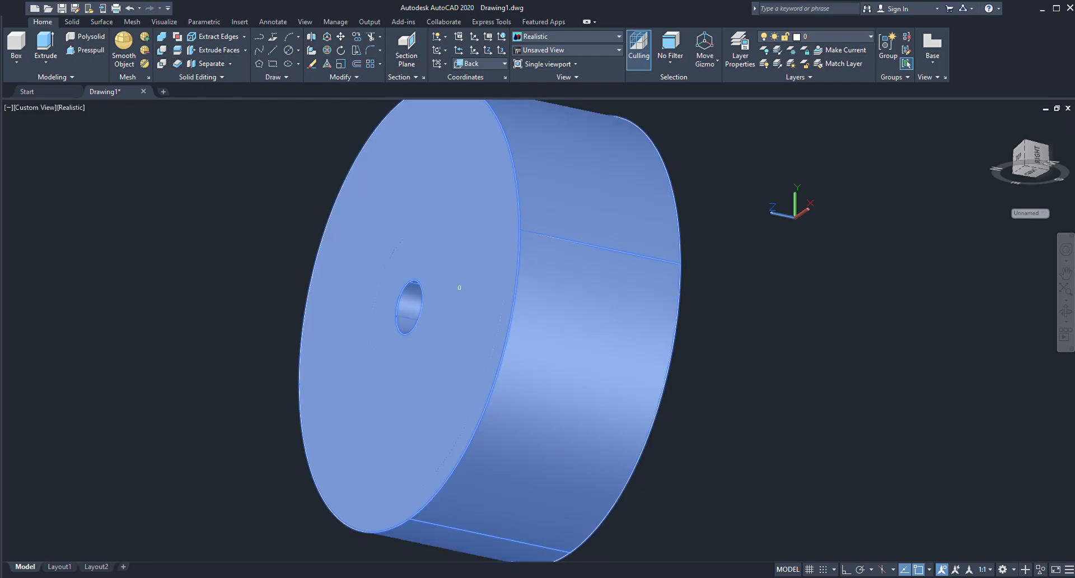
key(Return)
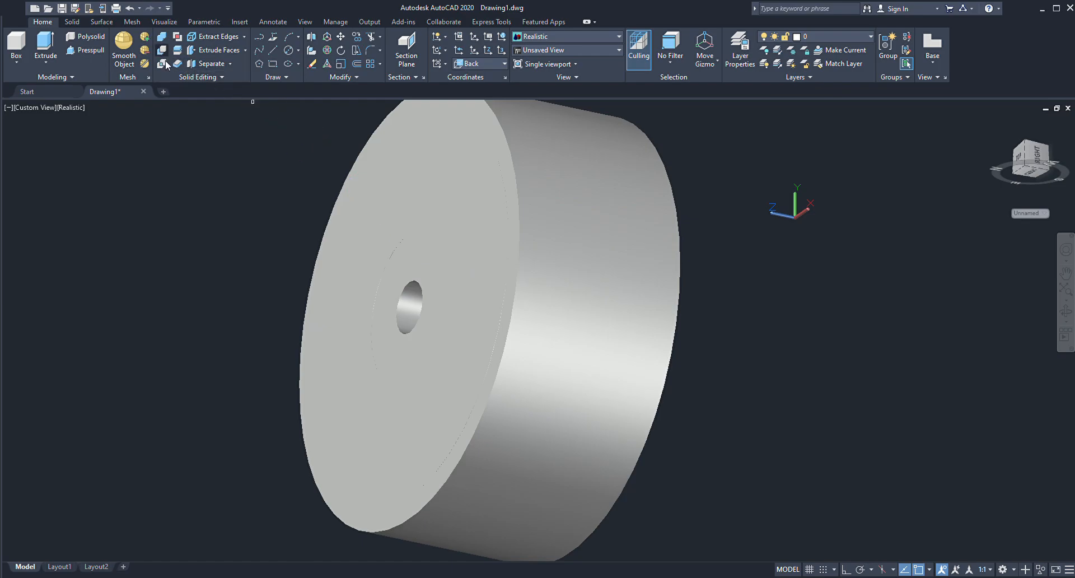
key(Return)
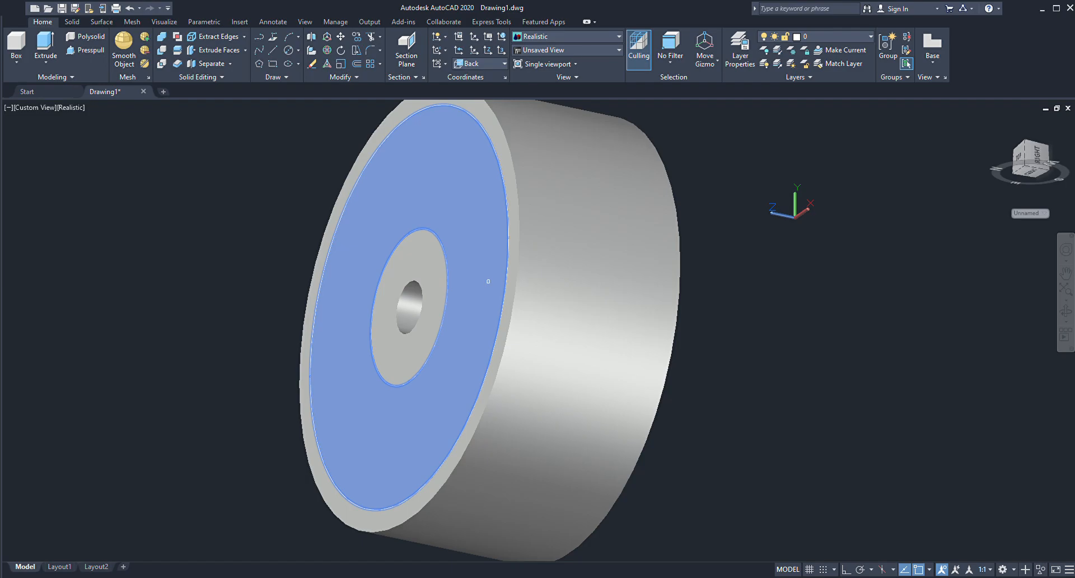
click(488, 281)
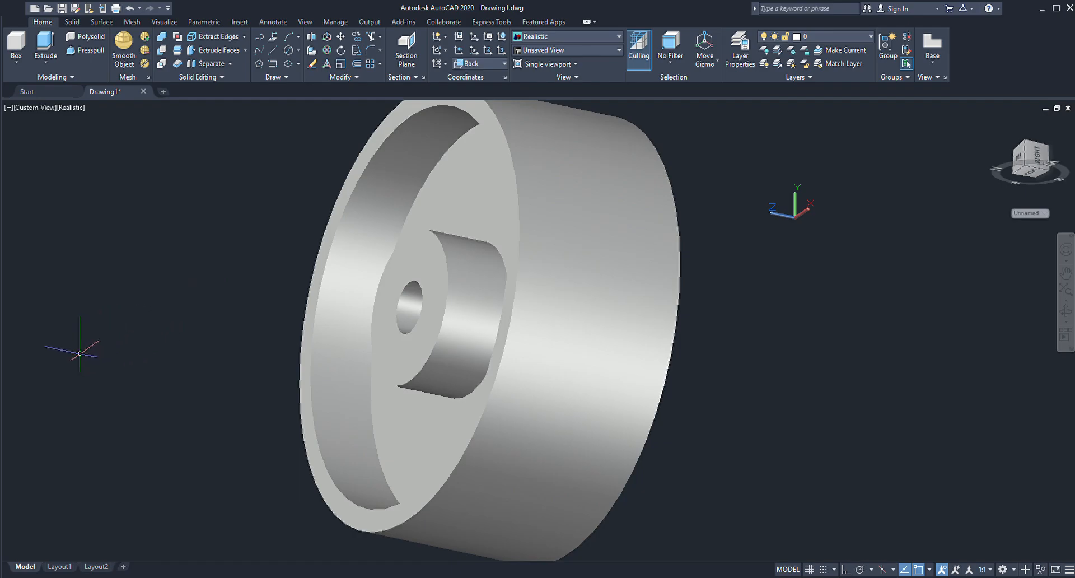
Fillet the outer circular edge of the central hub on both sides of the wheel with Fillet Edge.
shift+middle_drag(868, 308, 700, 361)
shift+middle_drag(792, 319, 993, 398)
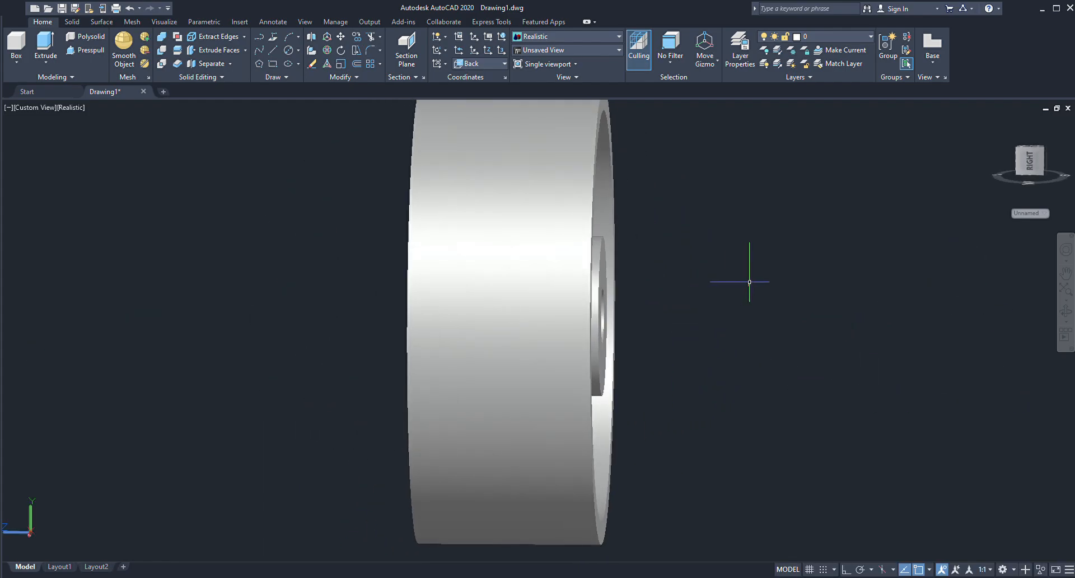
scroll(749, 282, down, 2)
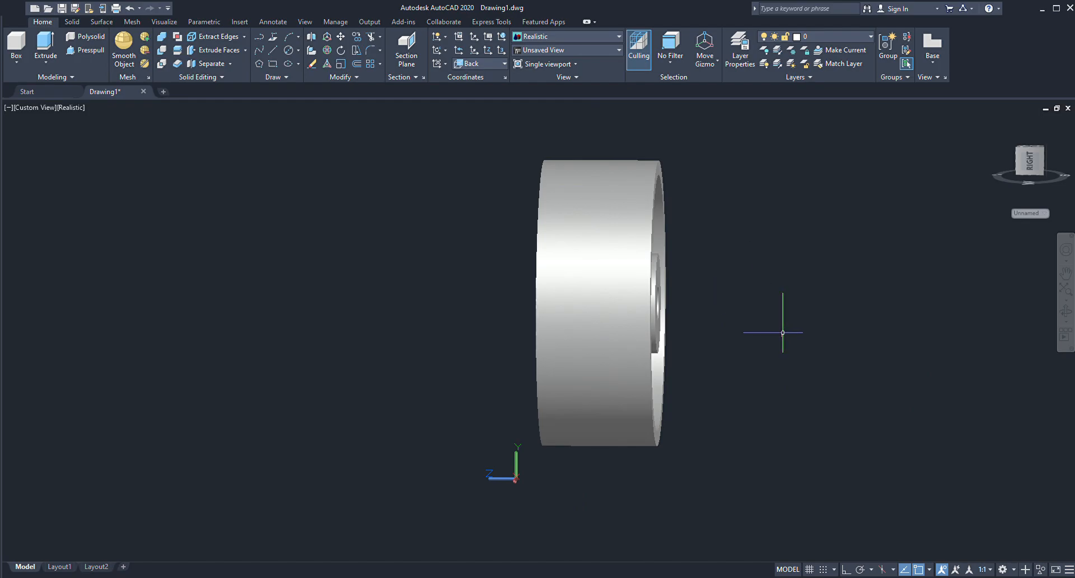
shift+middle_drag(843, 324, 894, 335)
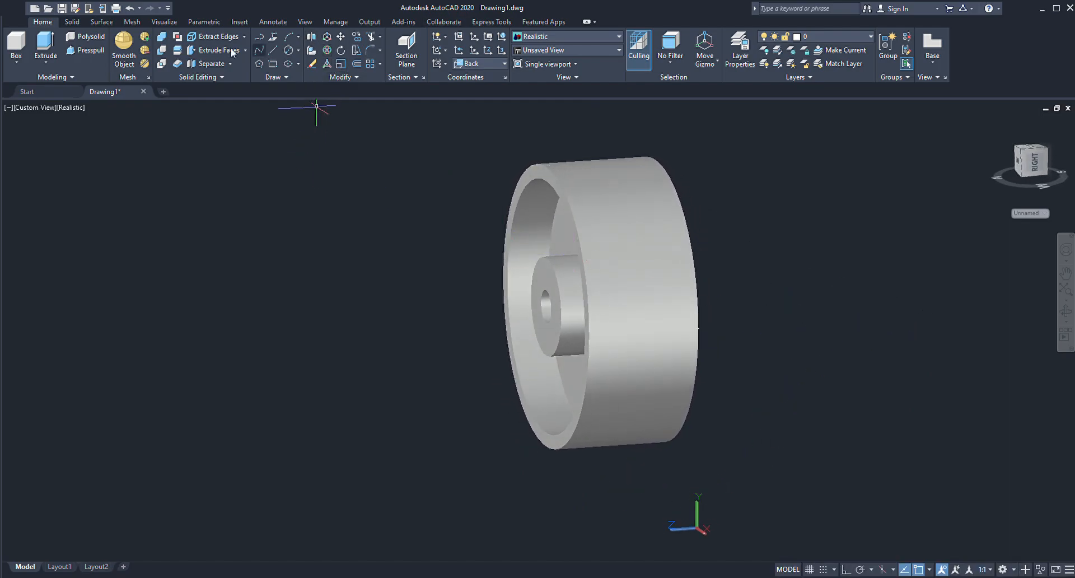
click(72, 22)
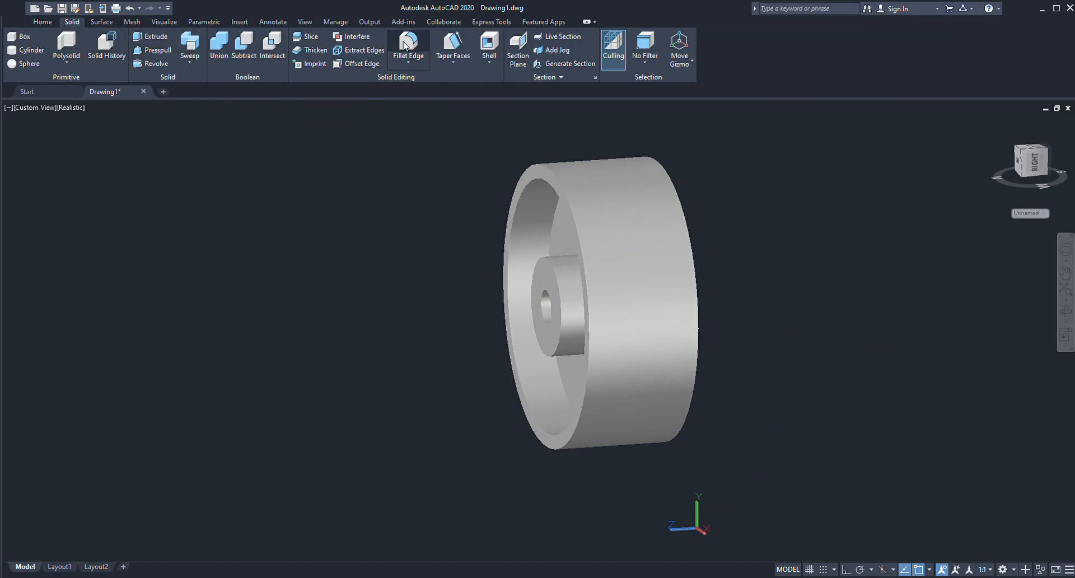
click(547, 259)
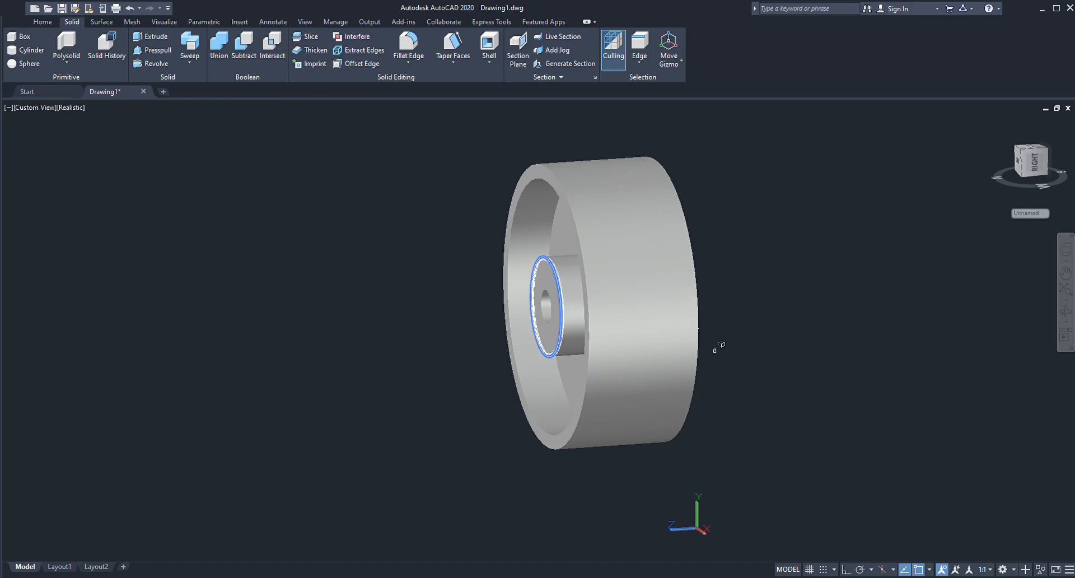
shift+middle_drag(548, 336, 693, 352)
click(648, 259)
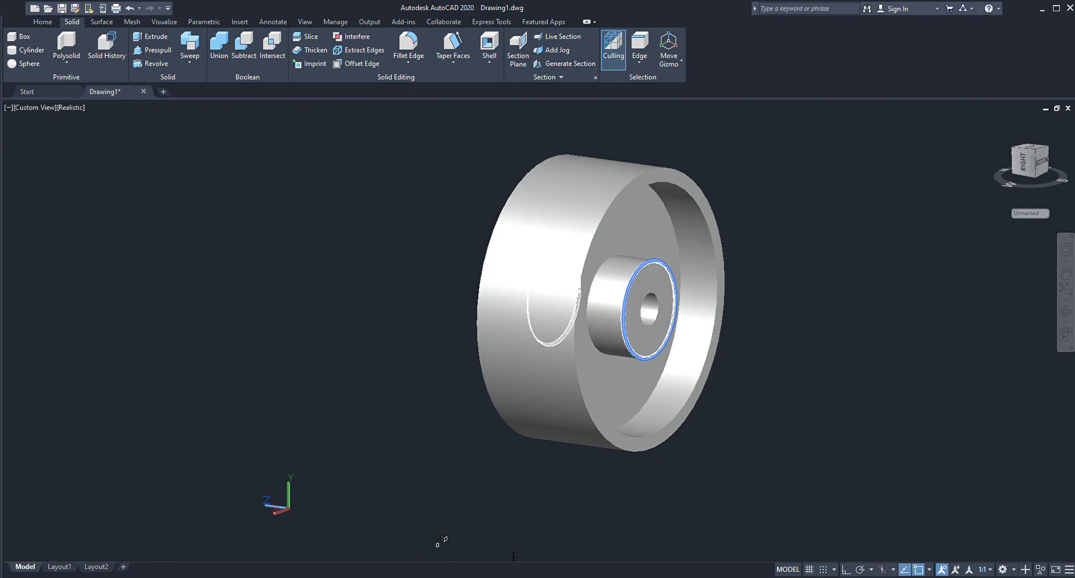
key(Return)
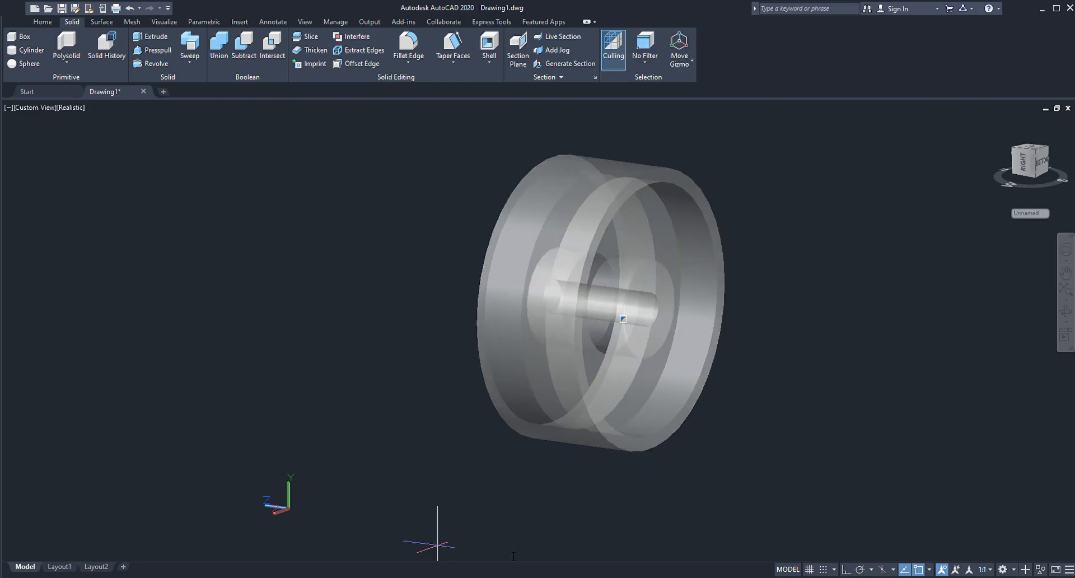
key(Return)
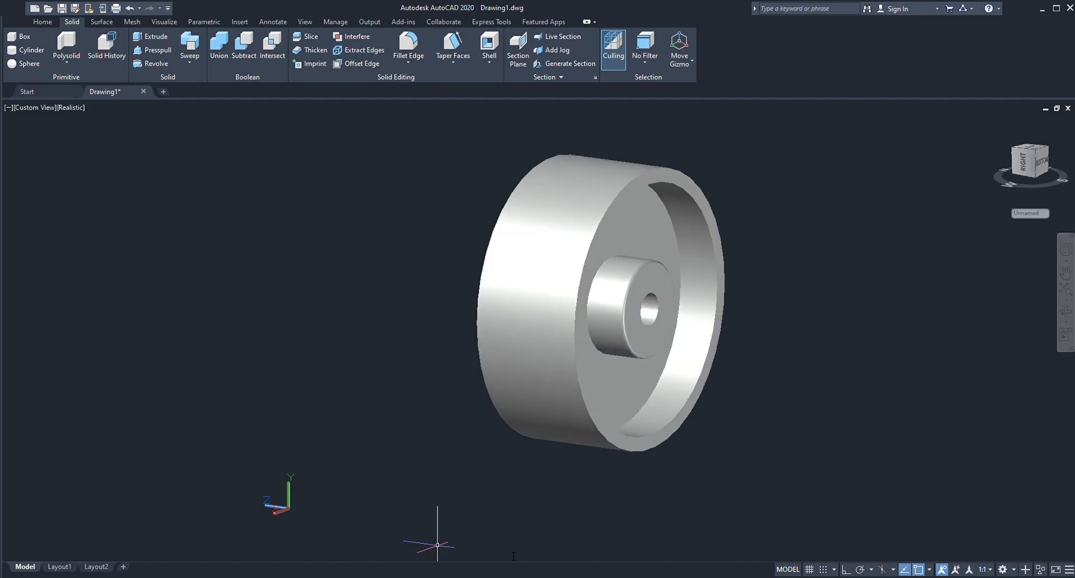
Inspect the filleted hub from both sides and set the visual style to Shaded.
shift+middle_drag(681, 387, 820, 319)
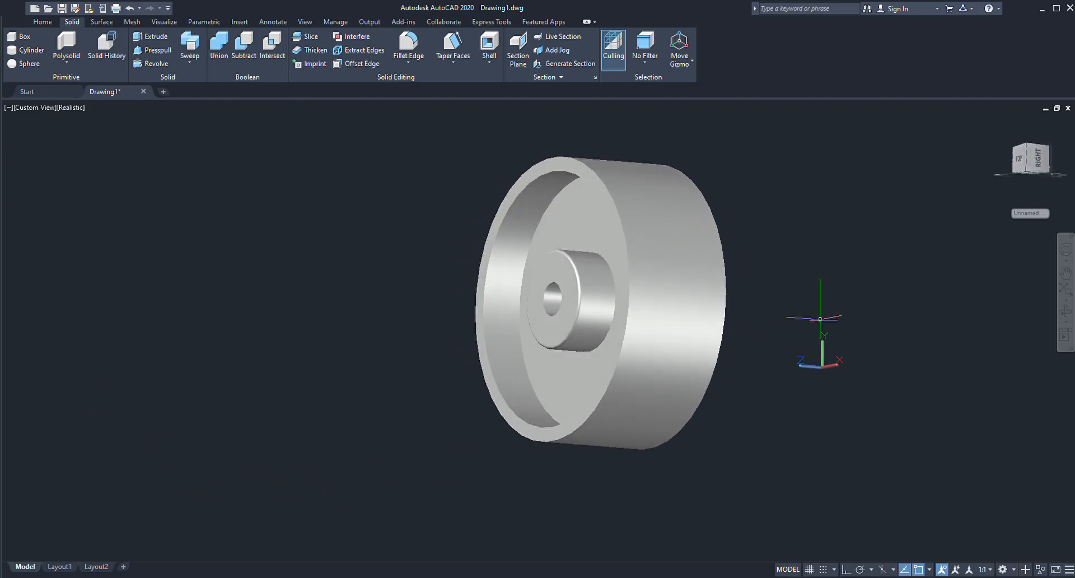
scroll(819, 311, up, 2)
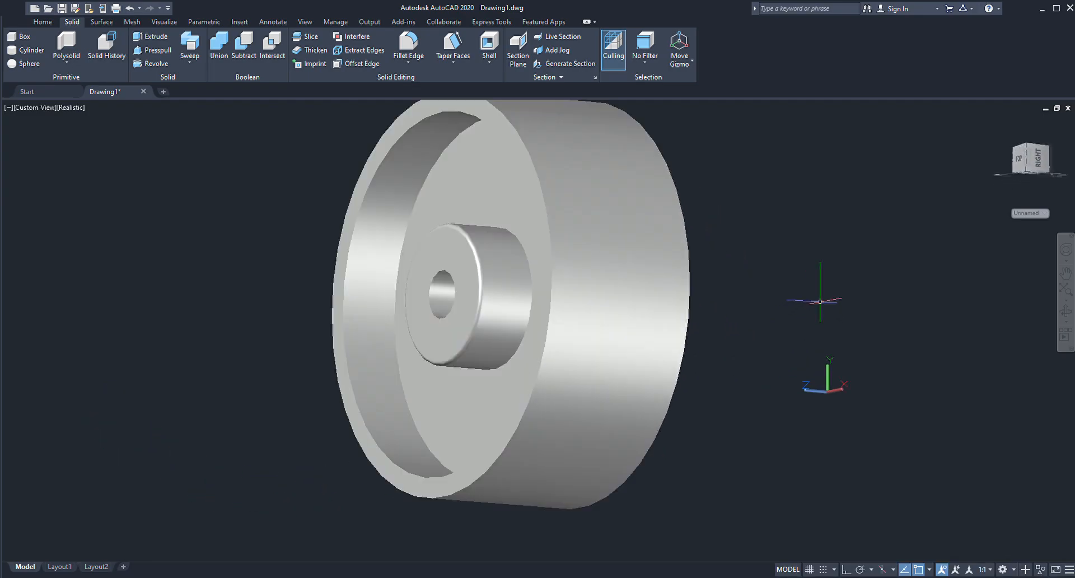
shift+middle_drag(804, 265, 598, 280)
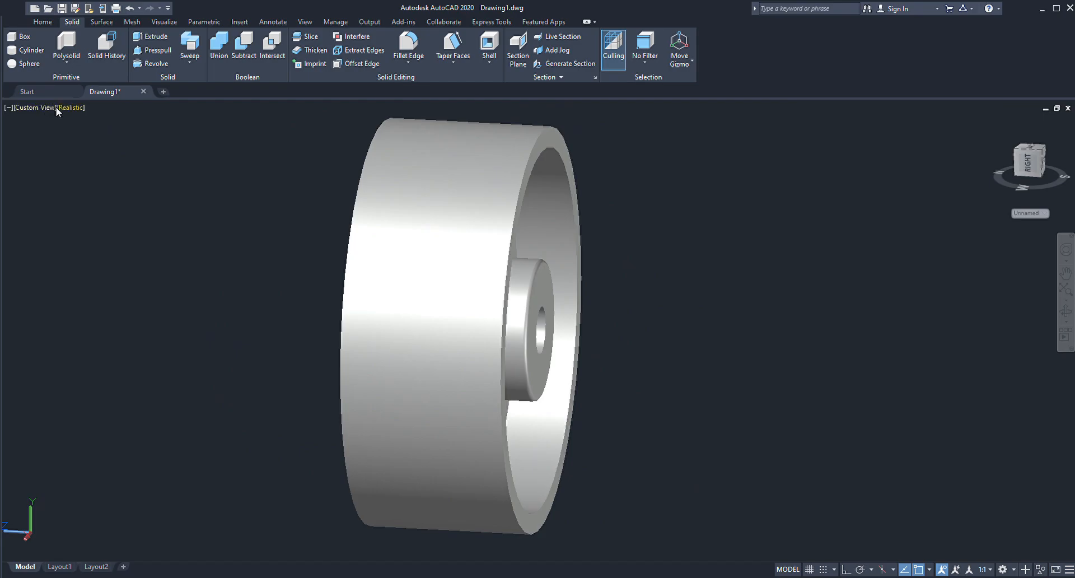
click(106, 186)
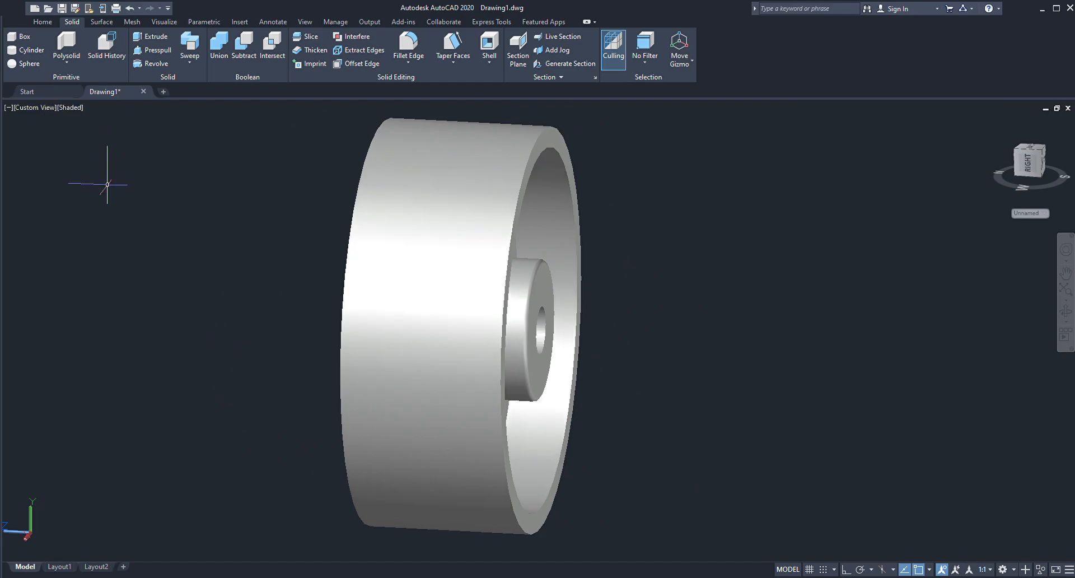
Check the shaded wheel as a single solid and set the view to SW Isometric.
shift+middle_drag(747, 327, 663, 317)
click(588, 278)
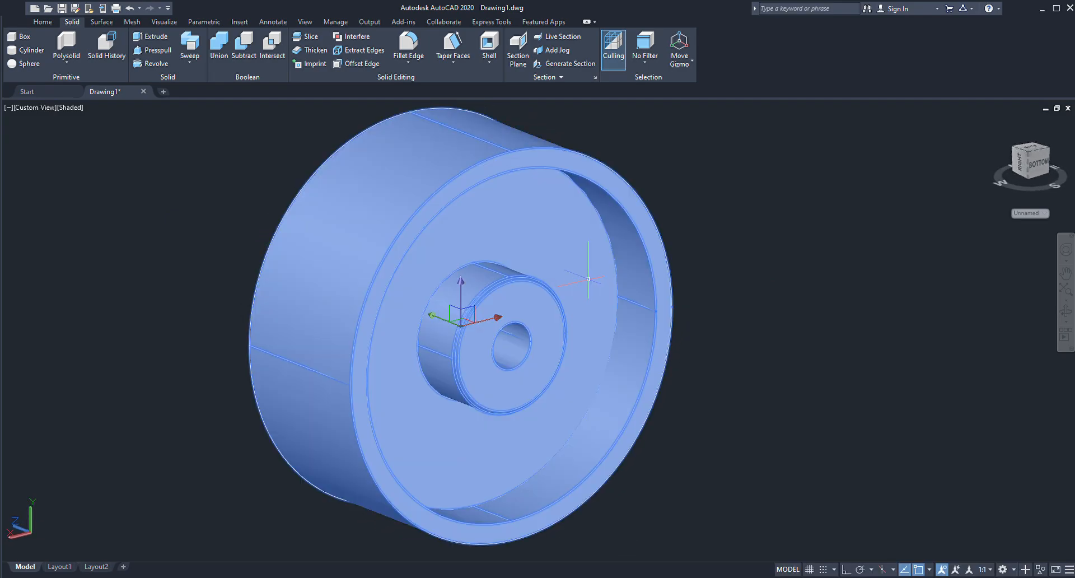
key(Escape)
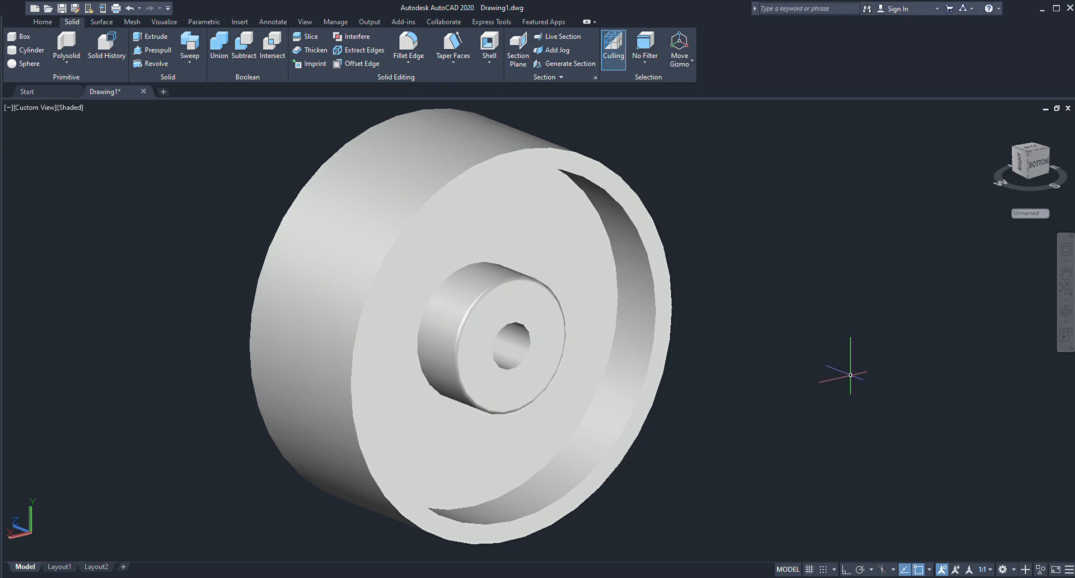
shift+middle_drag(792, 343, 772, 321)
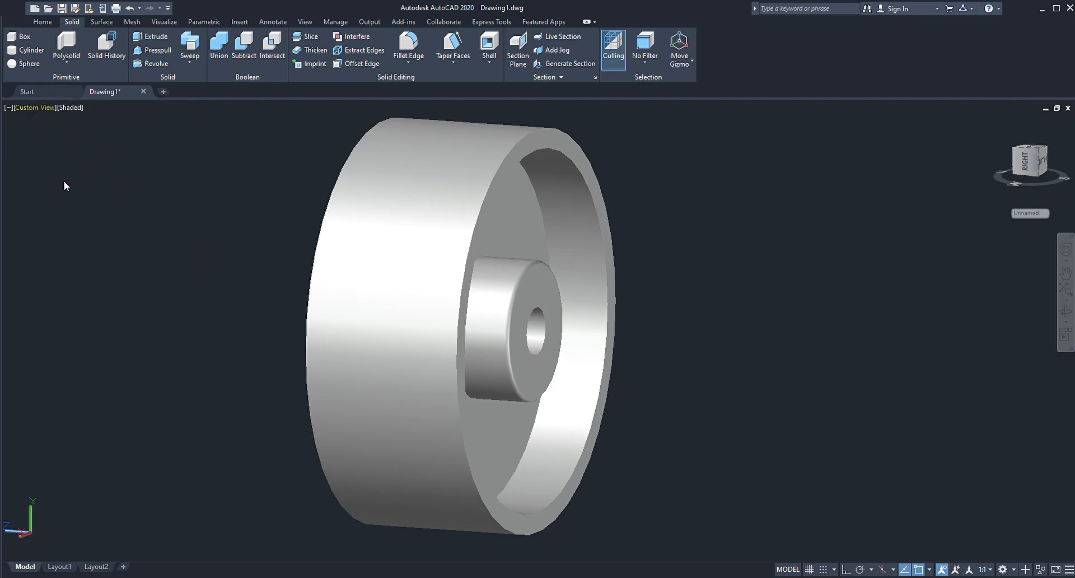
click(71, 212)
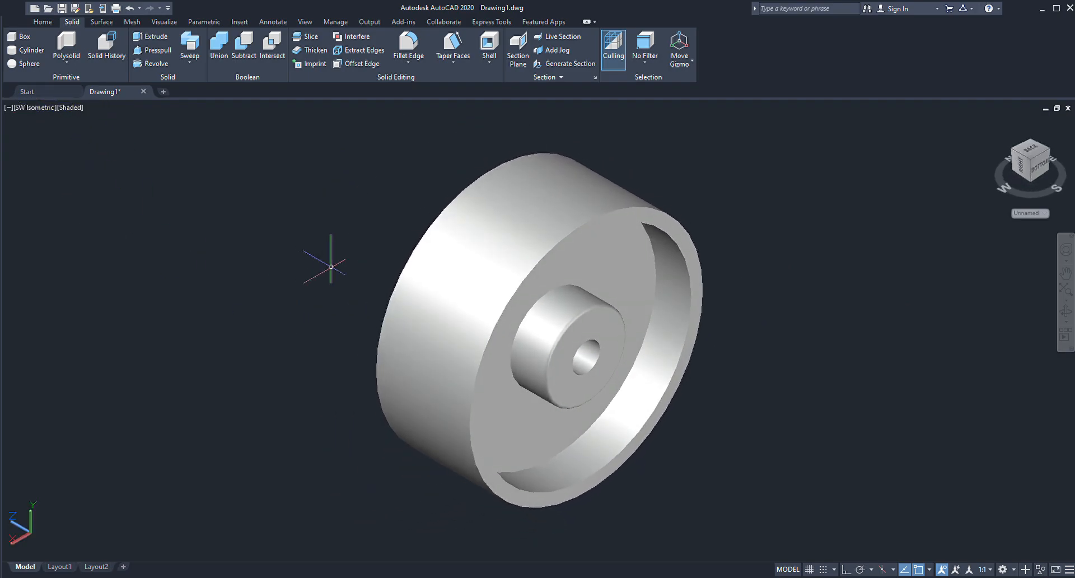